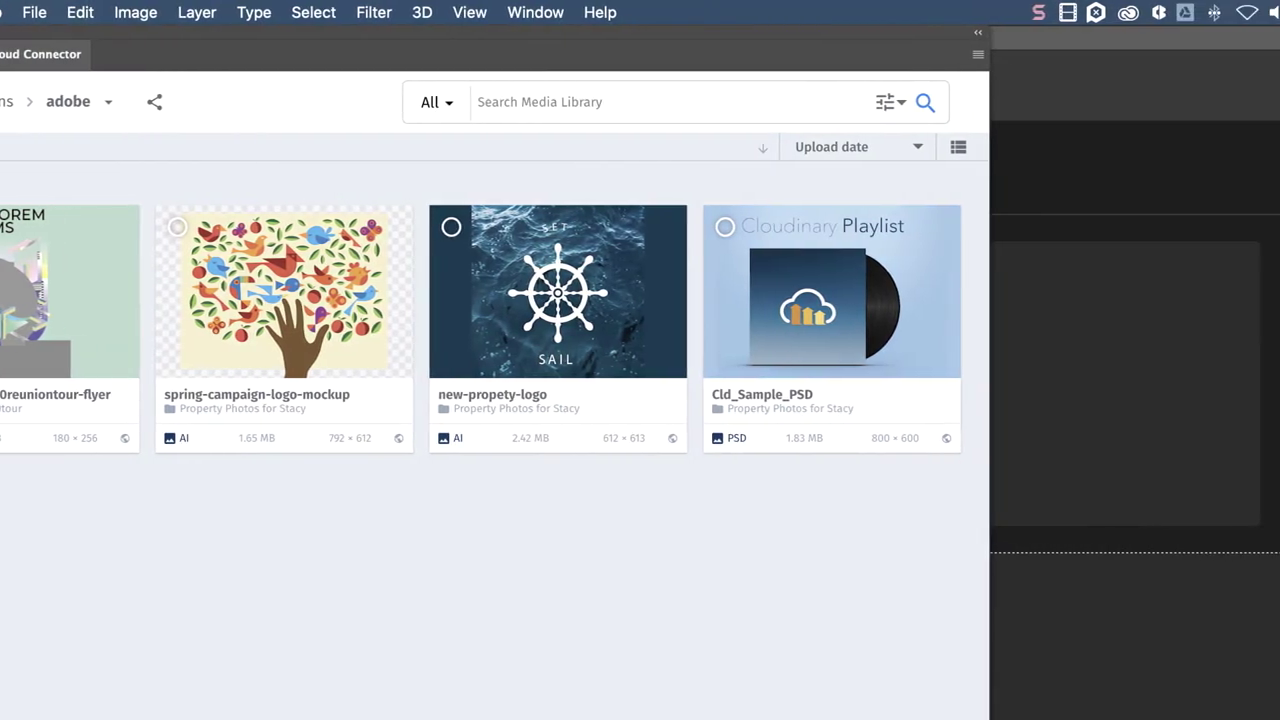
Open the Cloudinary connector's upload Preferences from the panel's flyout menu.
left_click(871, 54)
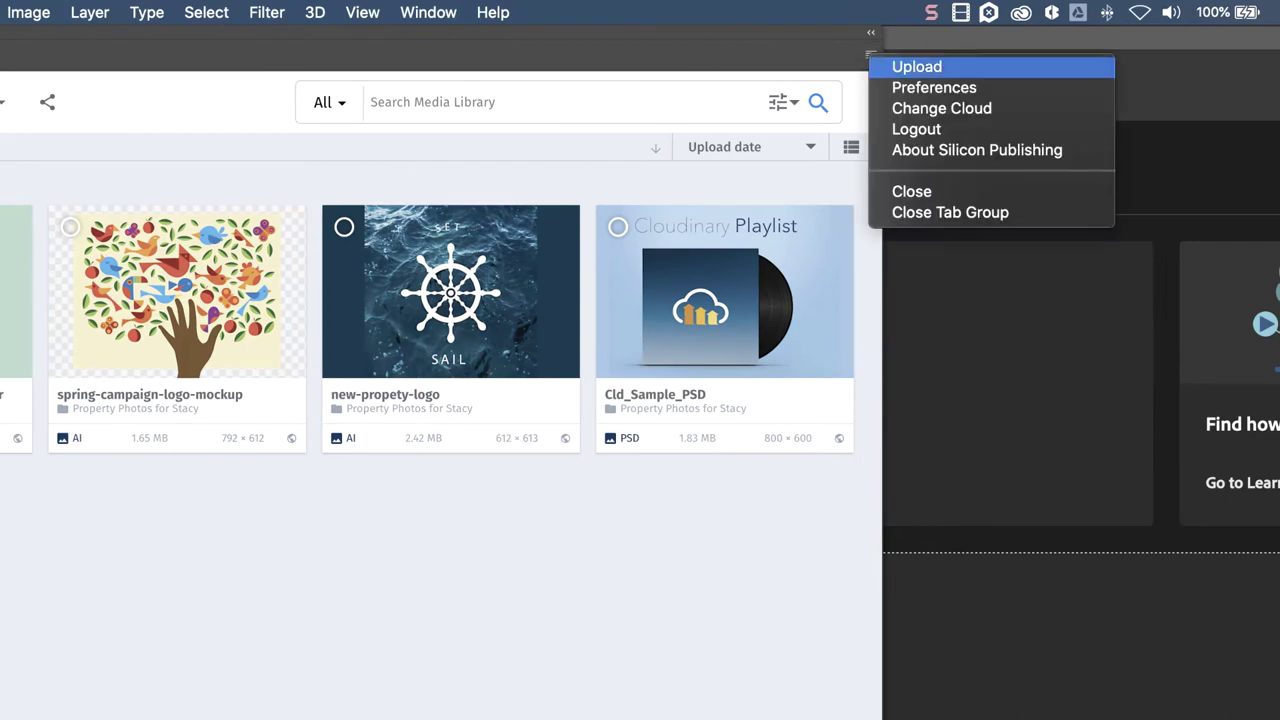
left_click(934, 87)
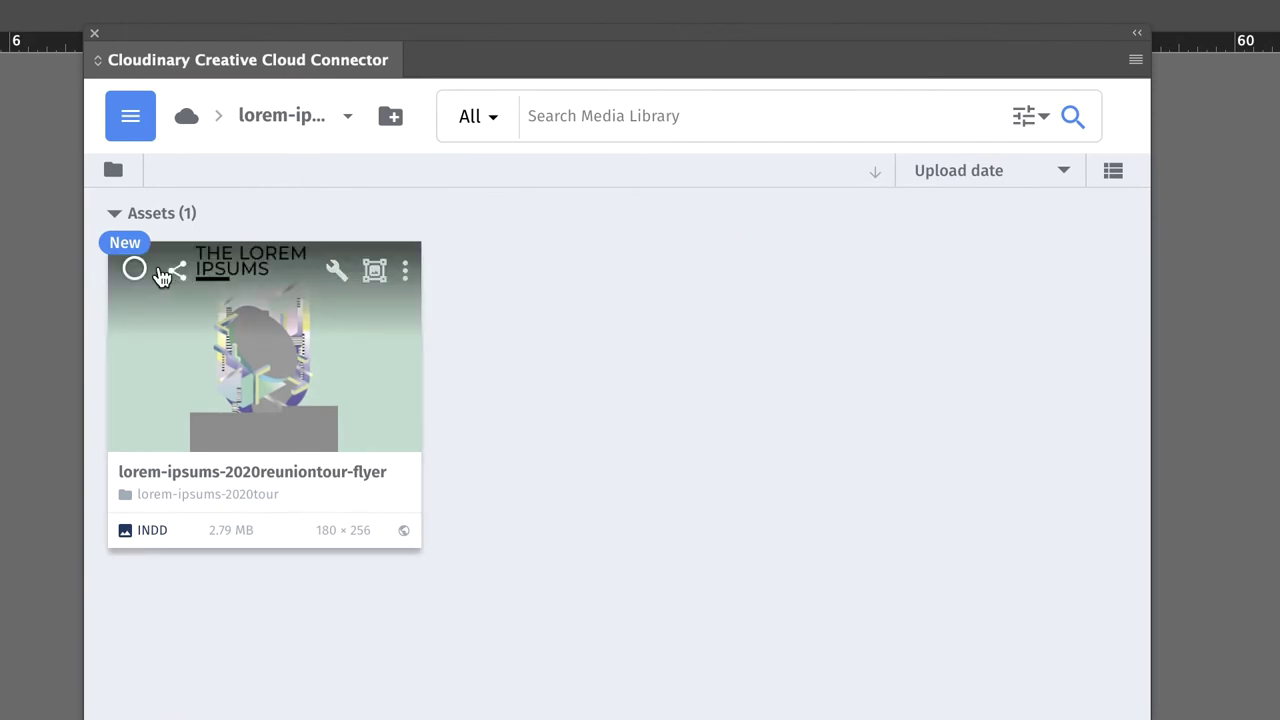
Select the lorem-ipsums-2020reuniontour-flyer asset and insert it into InDesign.
left_click(135, 269)
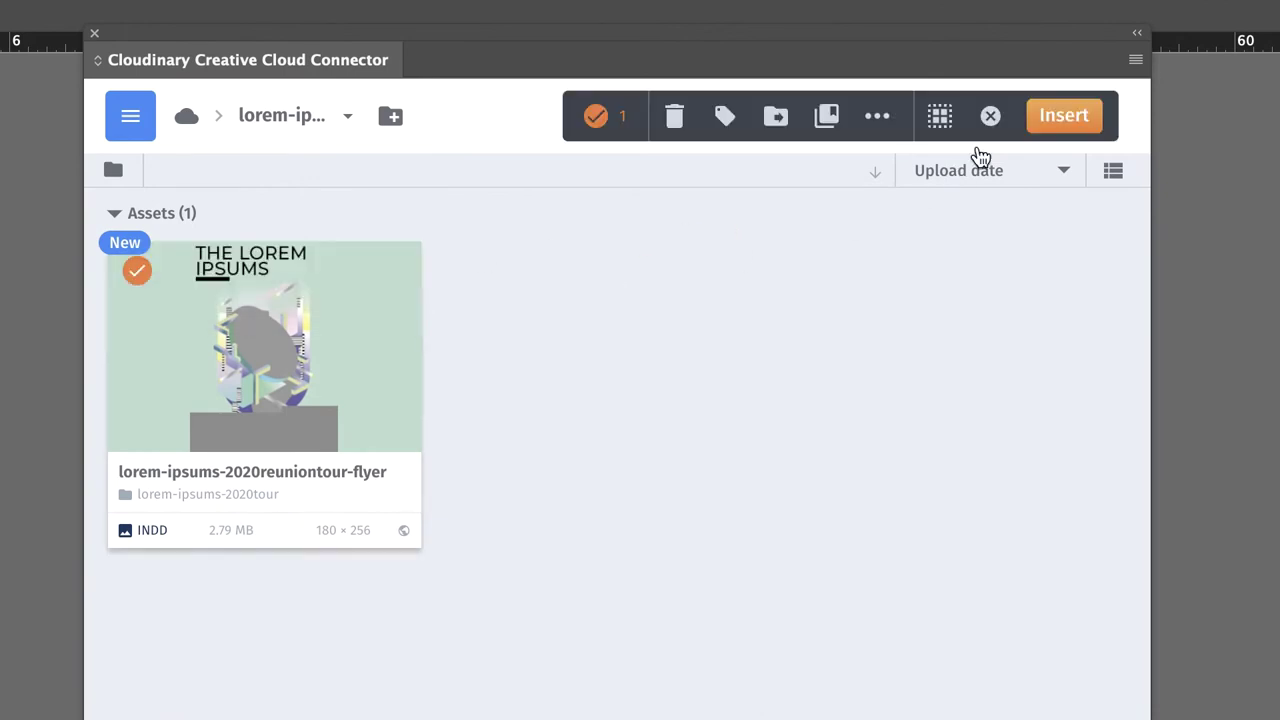
left_click(1096, 115)
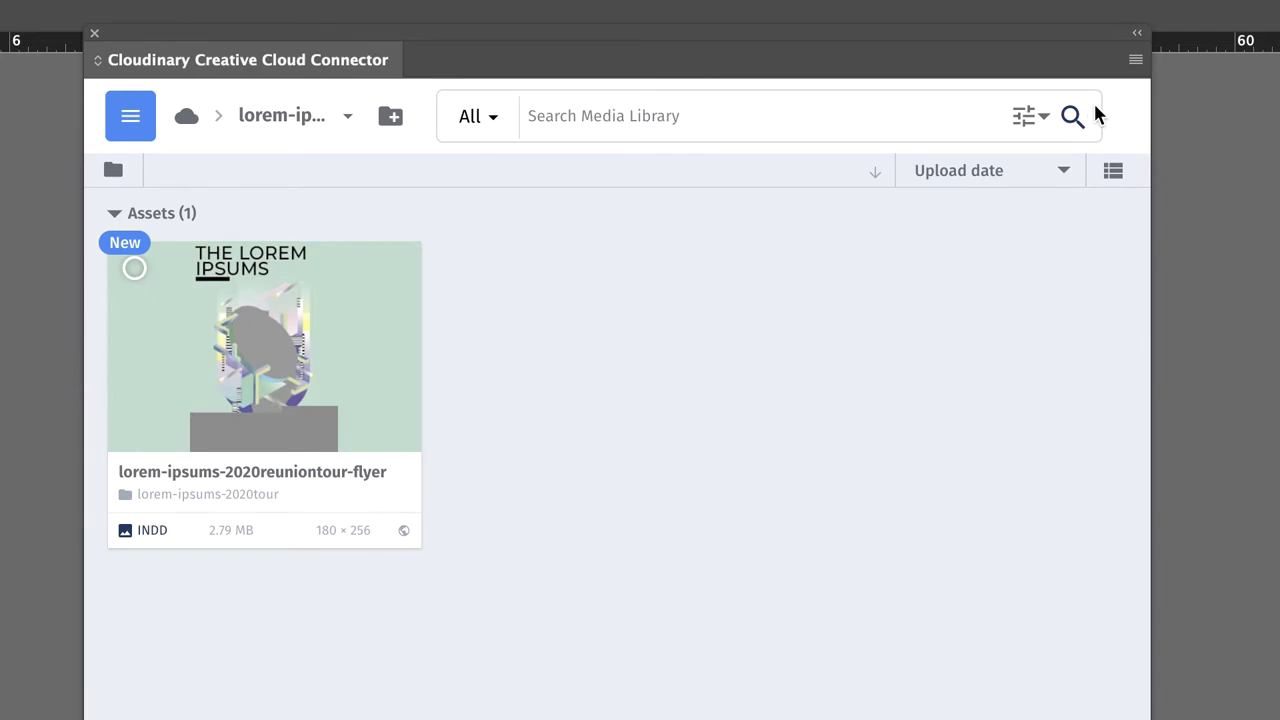
left_click(95, 34)
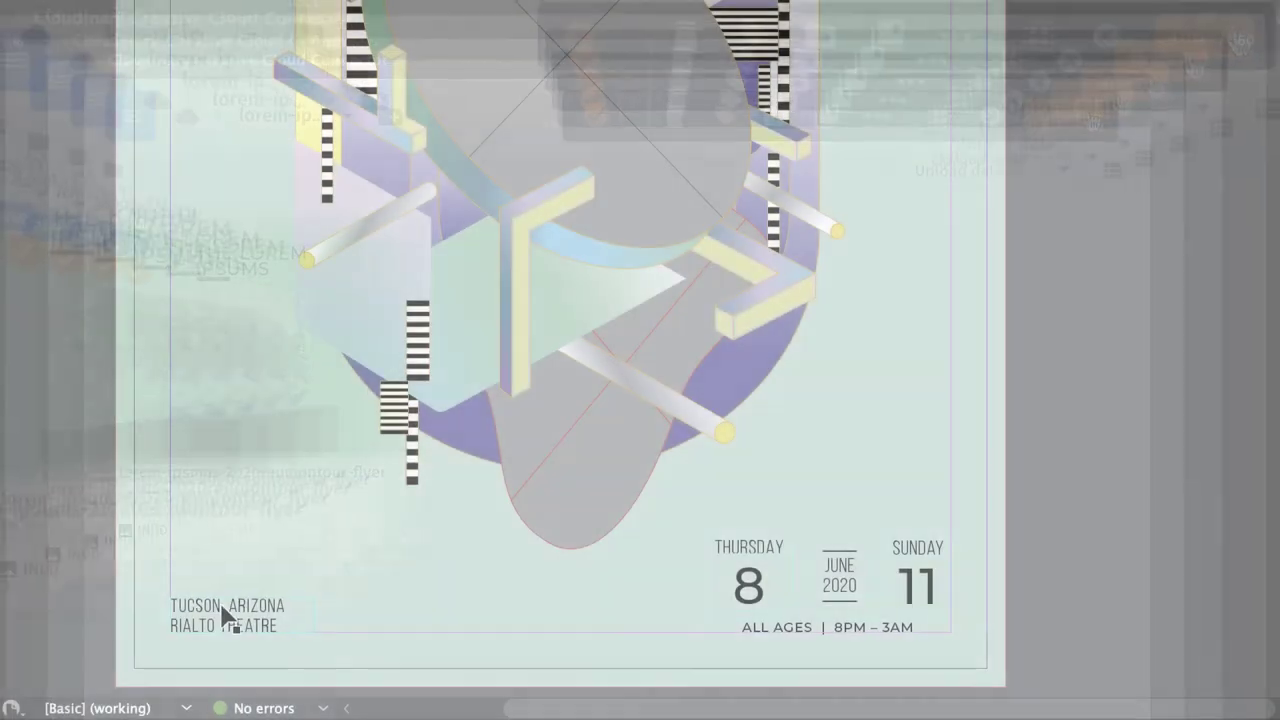
Replace the city TUCSON with PHOENIX and RIALTO THEATRE with MARQUEE THEATRE.
left_click(225, 607)
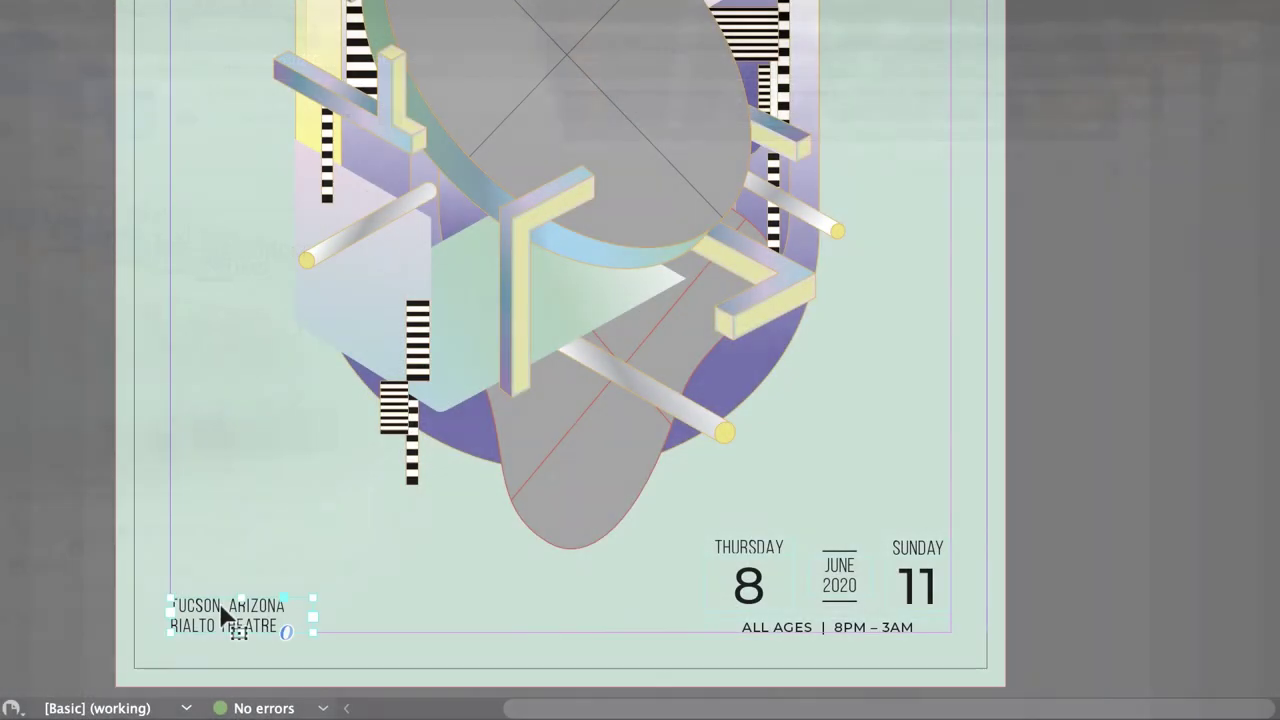
left_click_drag(222, 606, 166, 608)
type("PHOENIX")
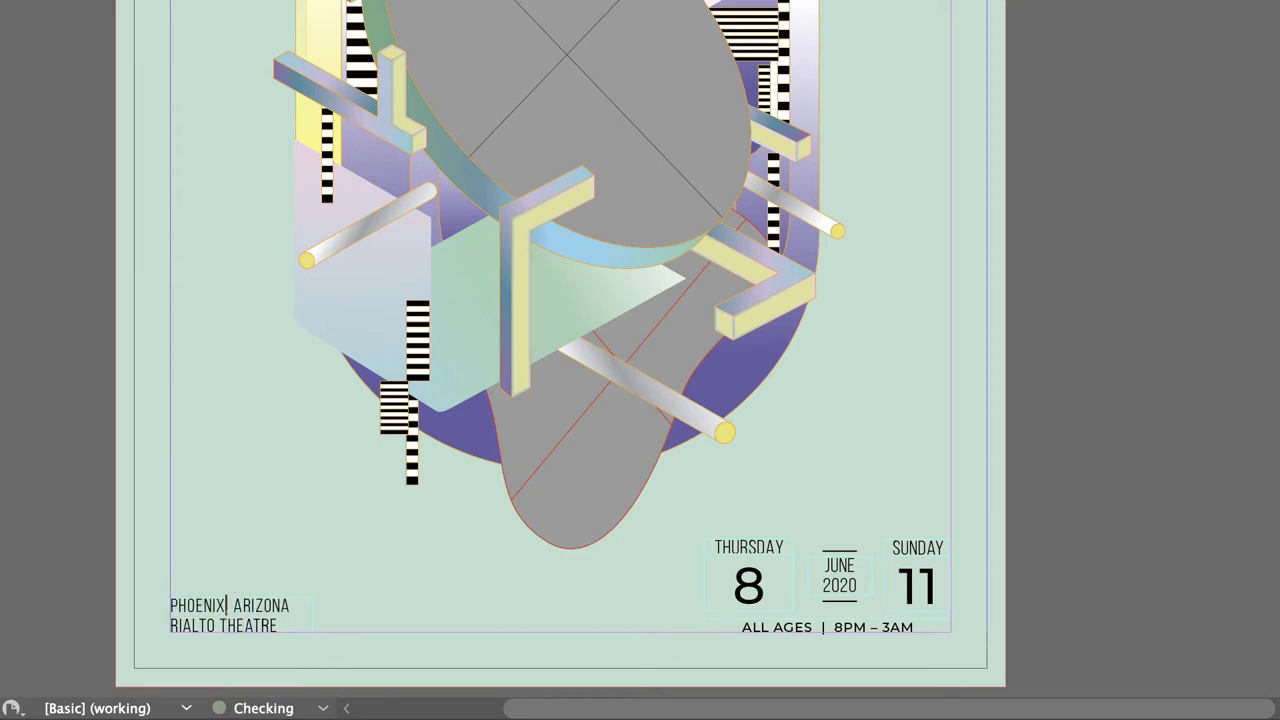
left_click_drag(281, 626, 165, 626)
type("MARQUE")
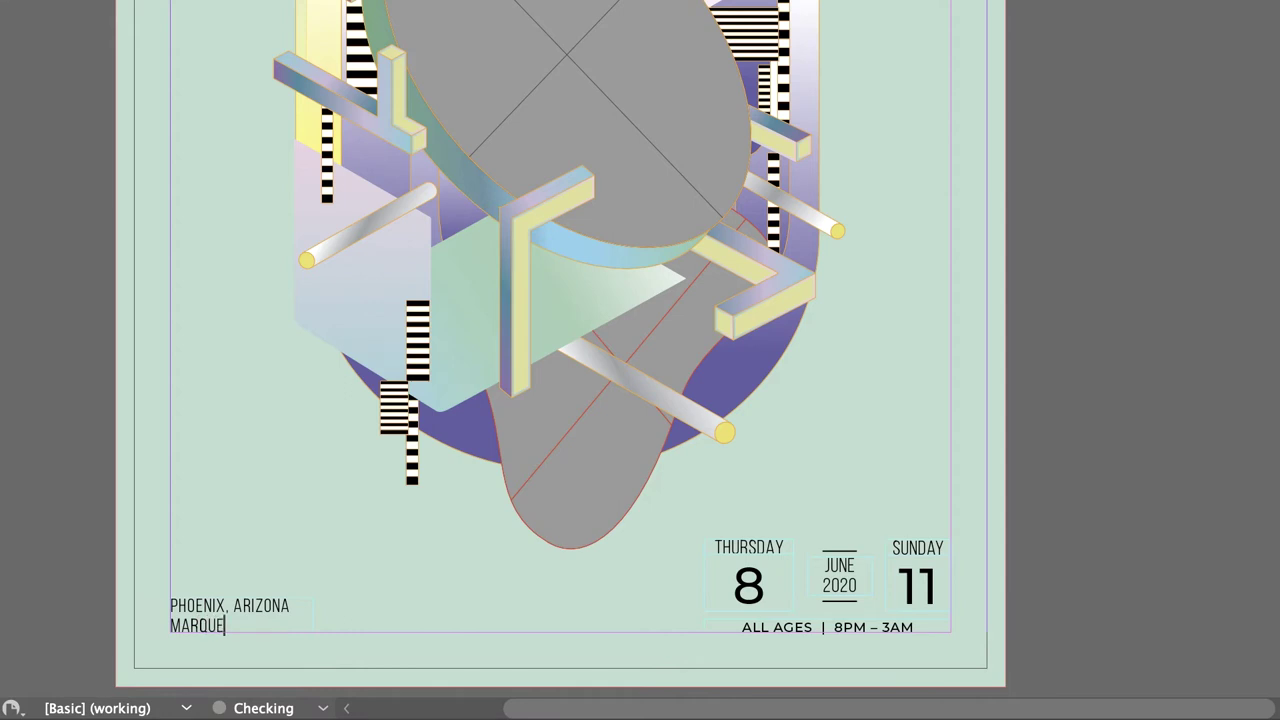
type("E THEATRE")
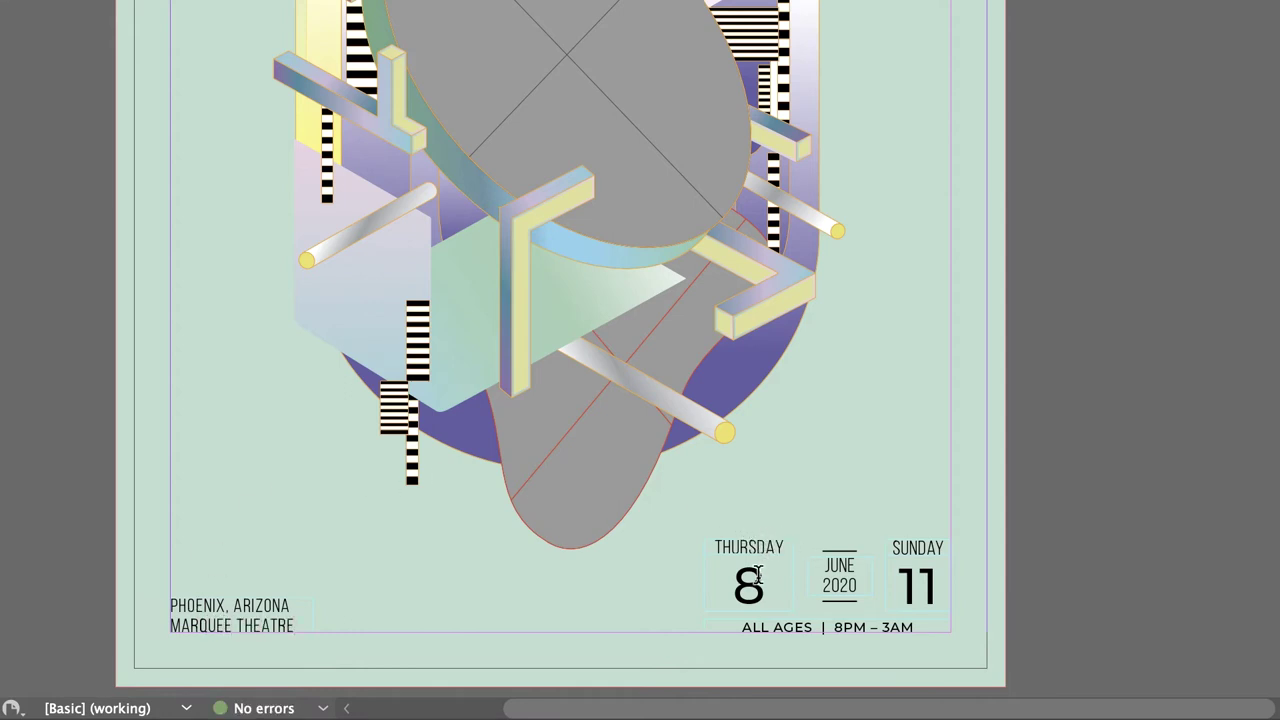
Change the Thursday date from 8 to 16 and the Sunday date from 11 to 19.
double_click(748, 583)
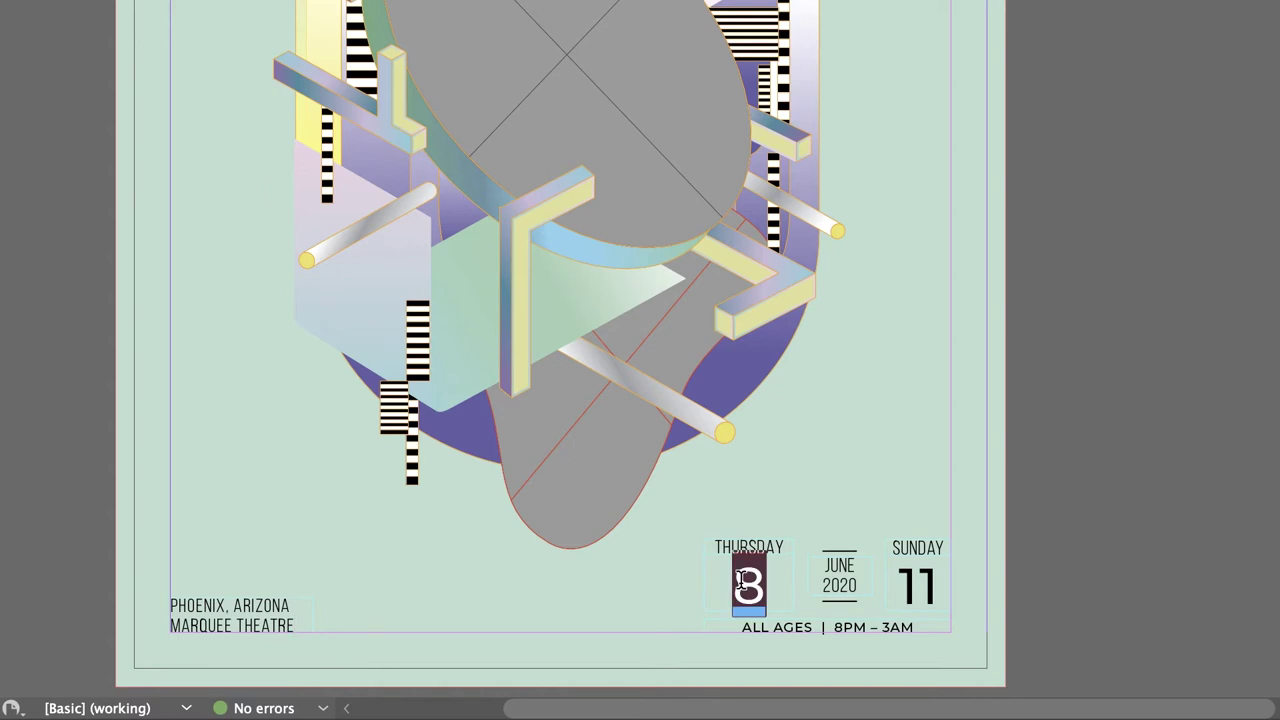
type("16")
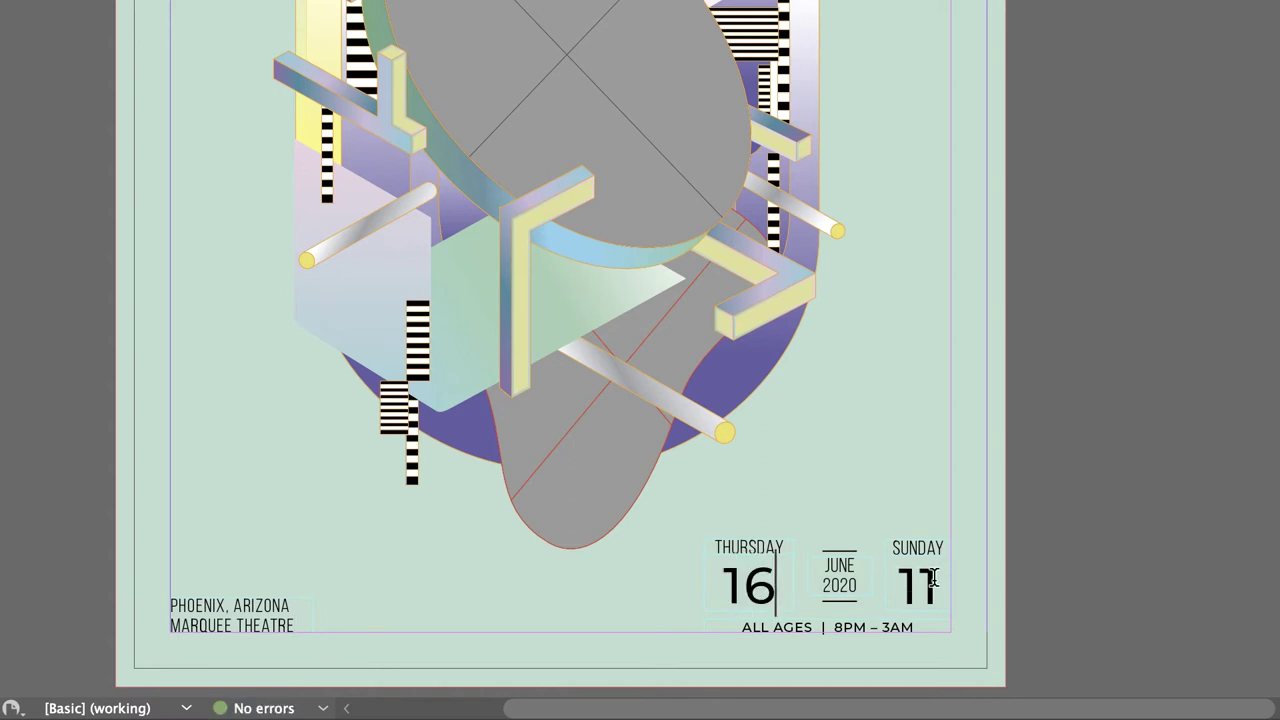
double_click(932, 578)
type("19")
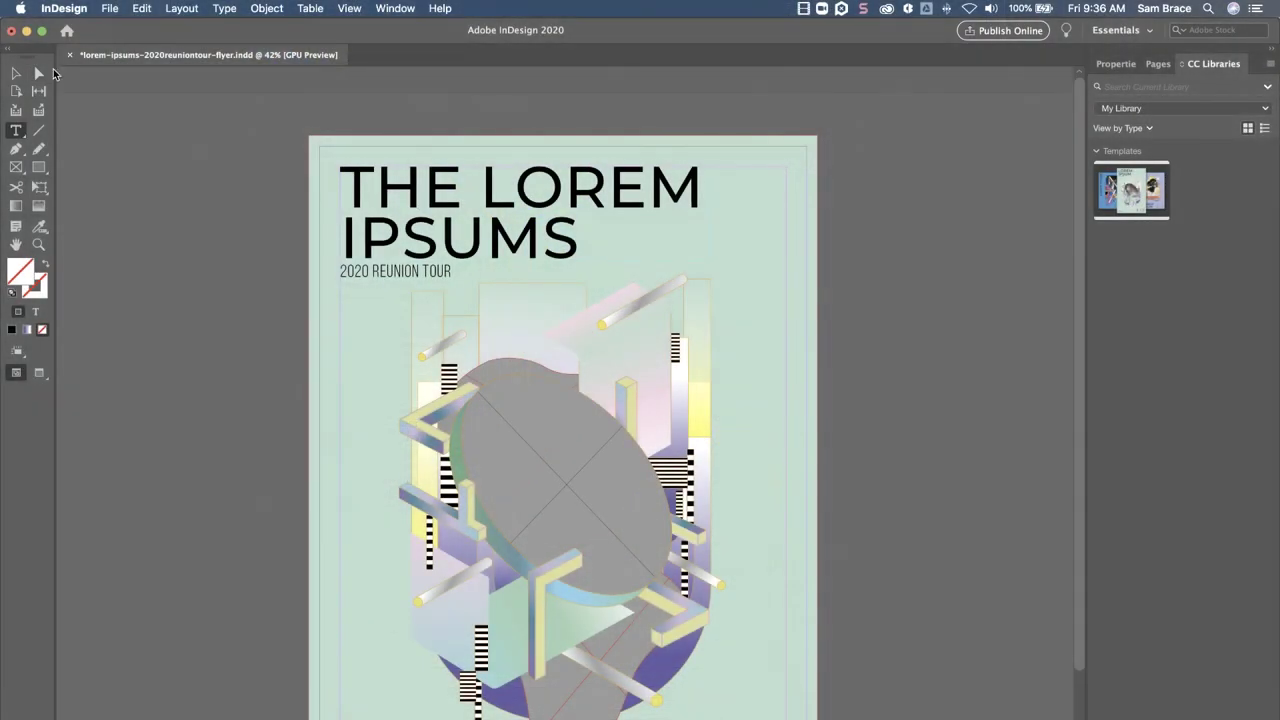
Save the edited flyer and open the Cloudinary Creative Cloud Connector panel.
left_click(110, 9)
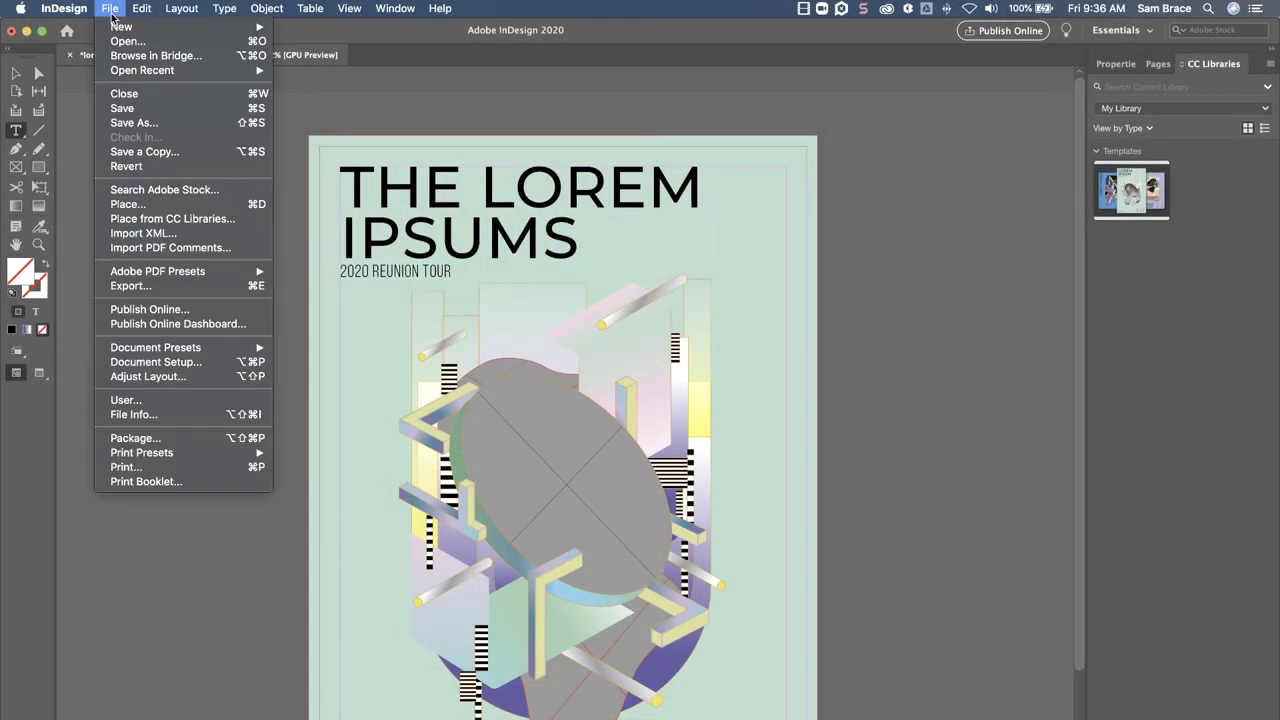
left_click(141, 108)
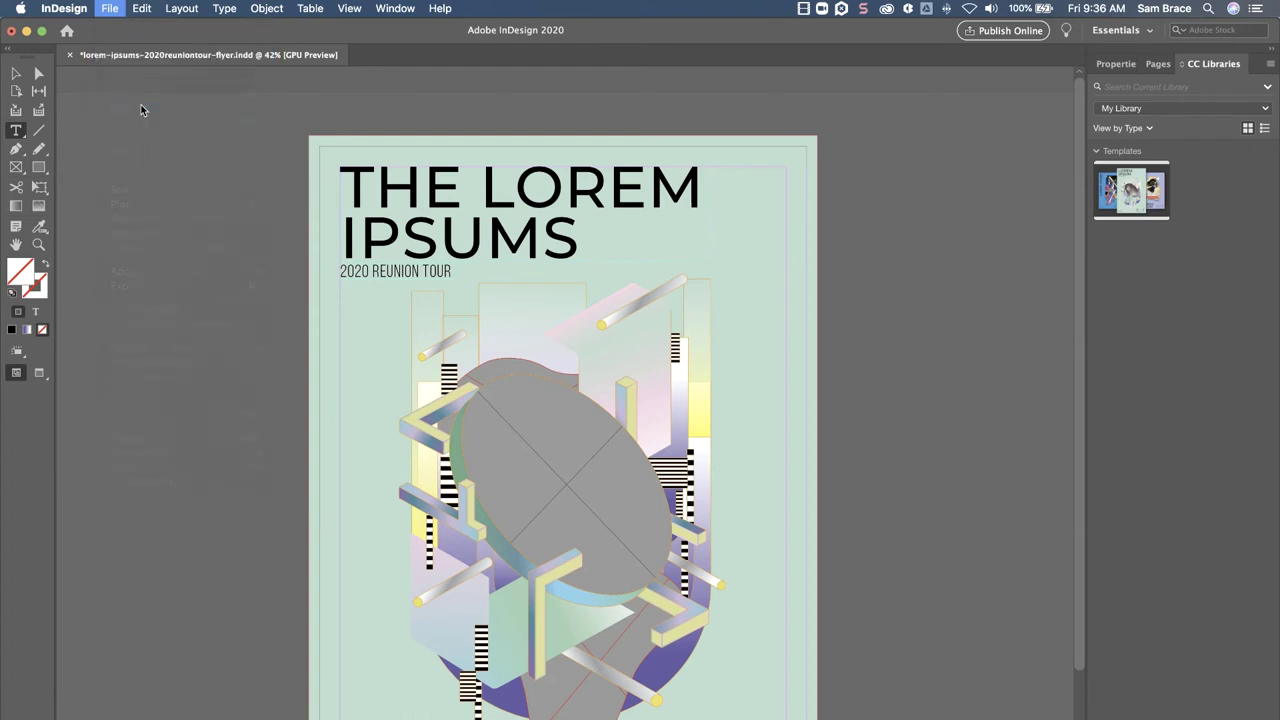
left_click(349, 8)
mouse_move(395, 8)
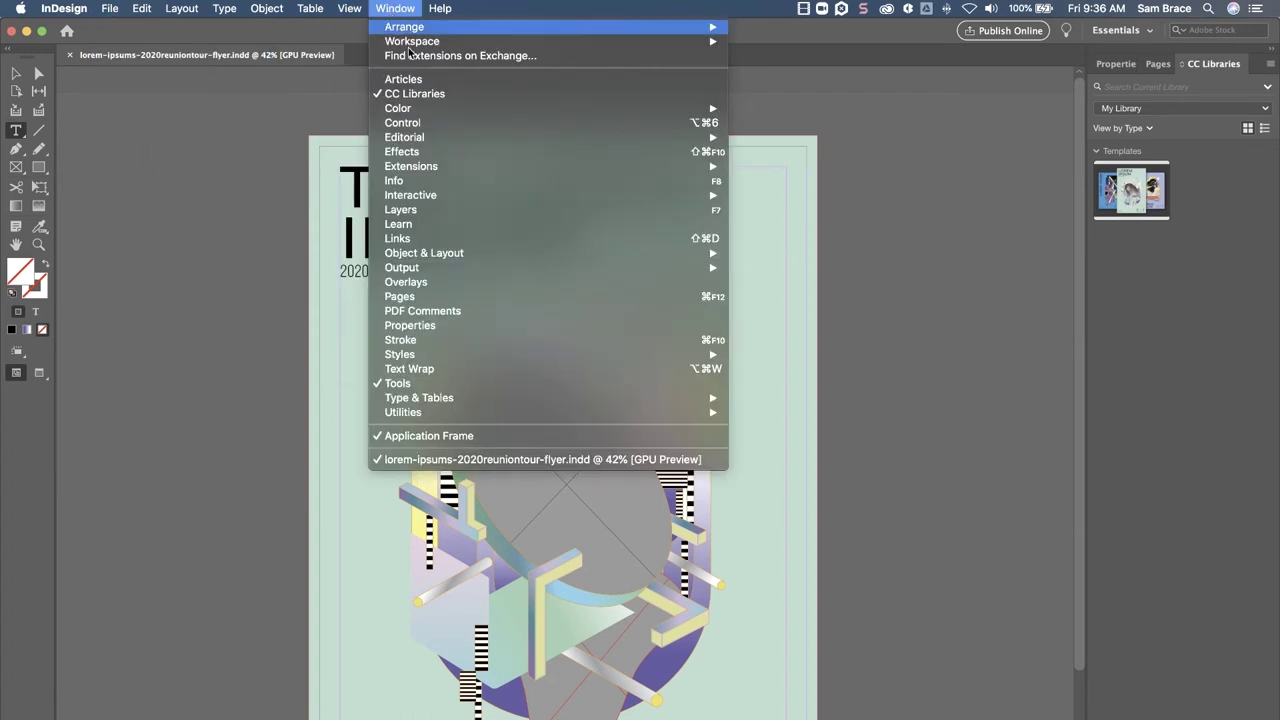
mouse_move(443, 166)
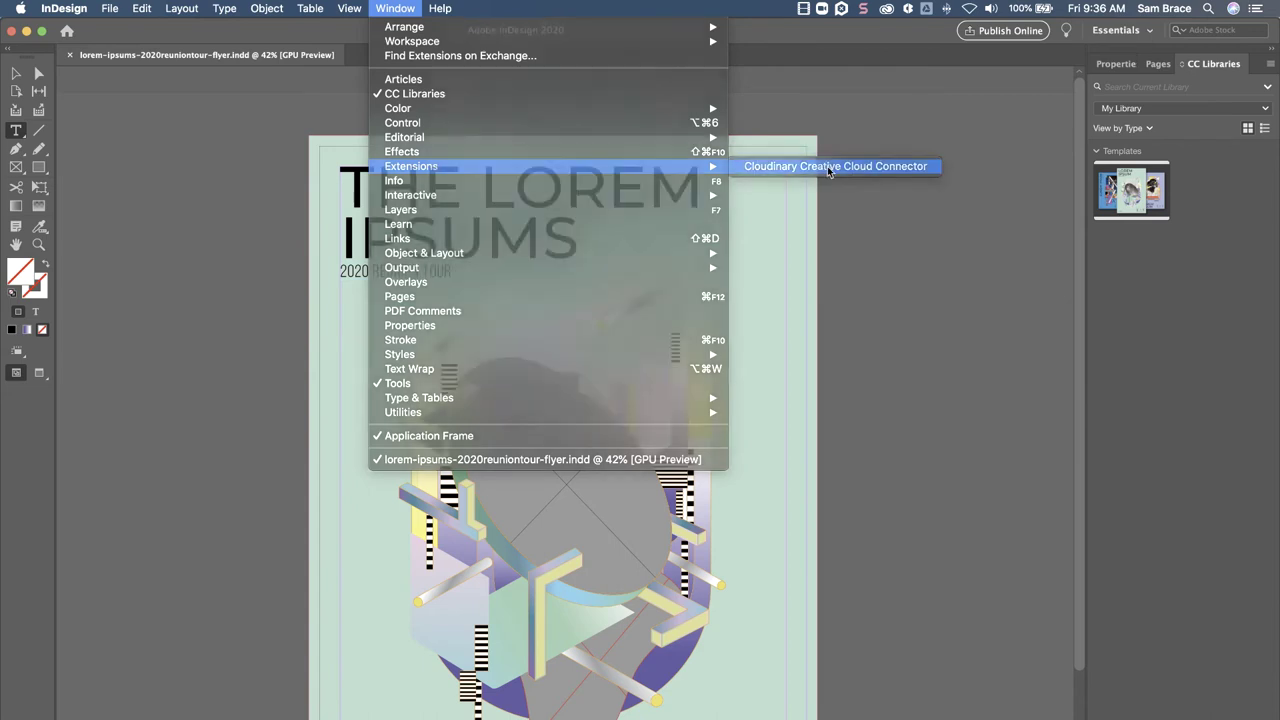
left_click(828, 167)
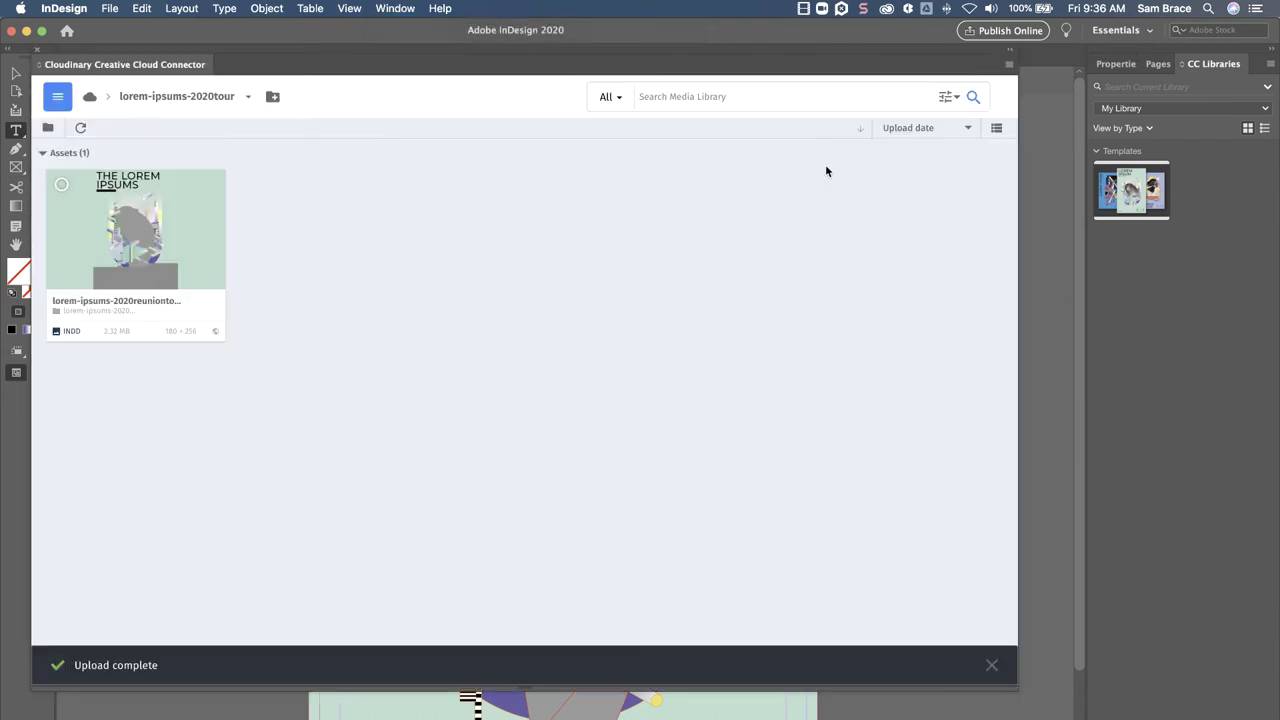
Review the upload preferences, then upload the saved flyer to Cloudinary.
left_click(1009, 64)
left_click(1030, 87)
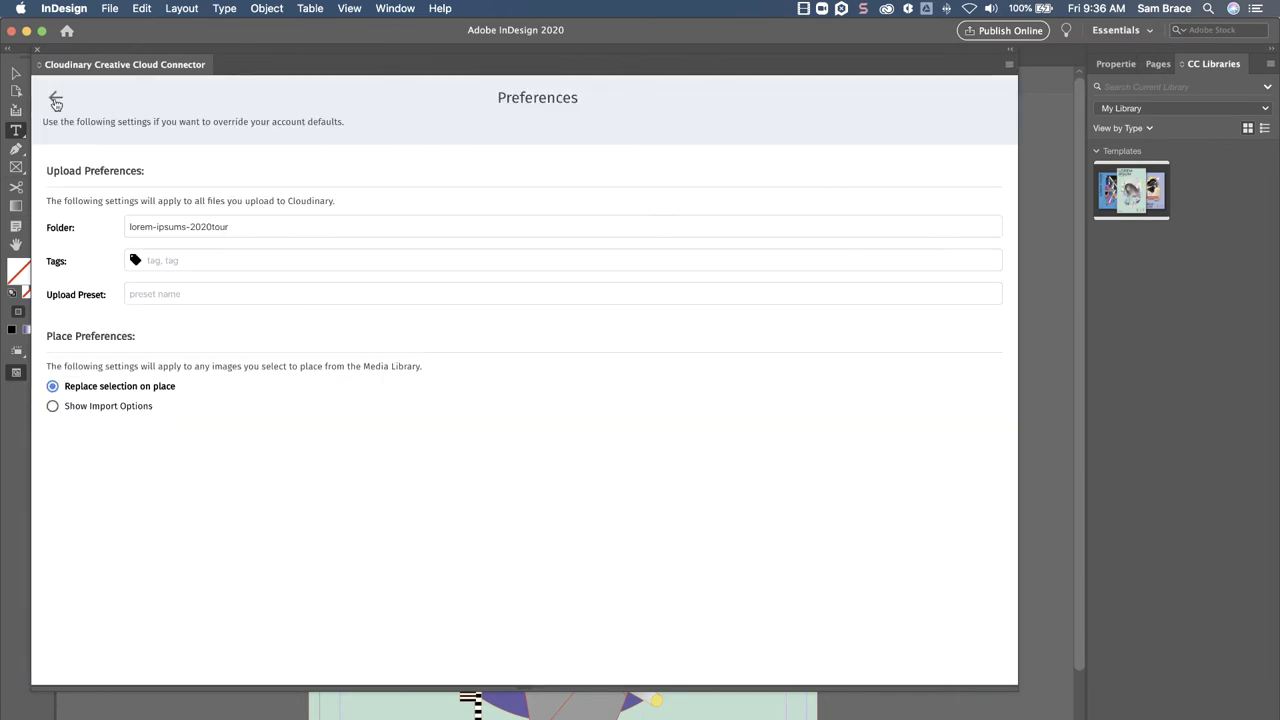
left_click(56, 101)
left_click(1009, 65)
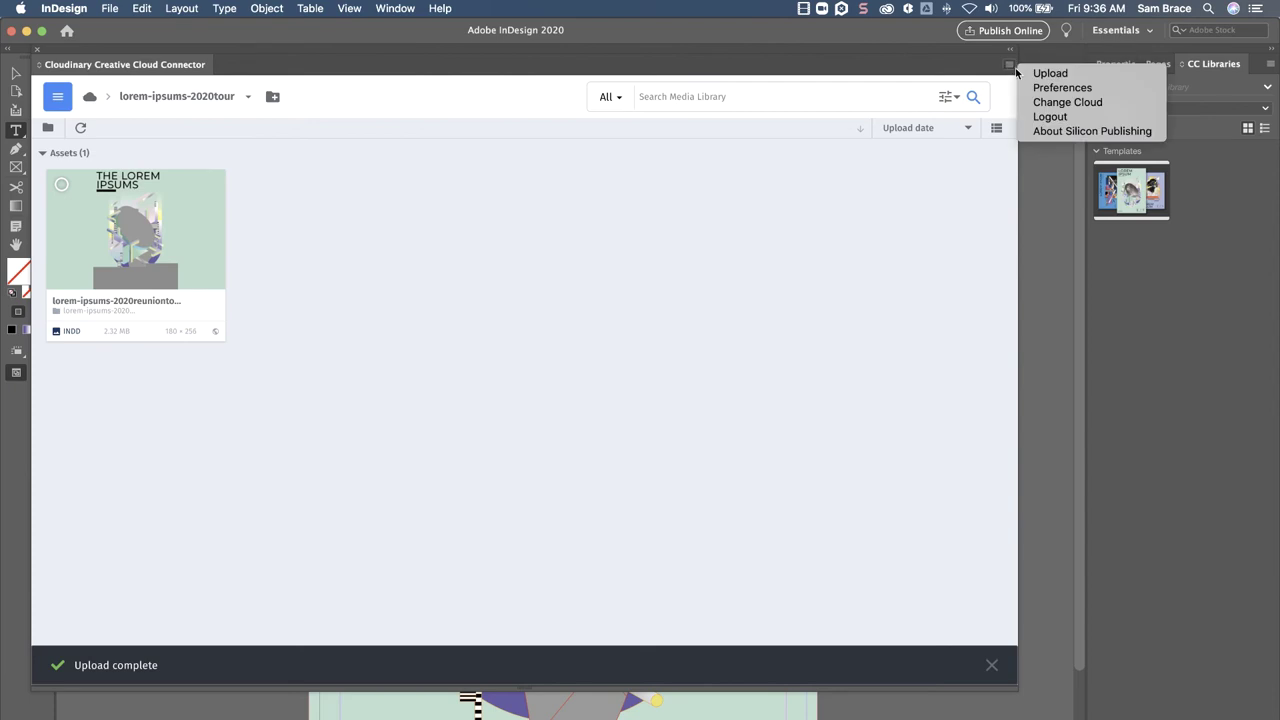
left_click(1026, 73)
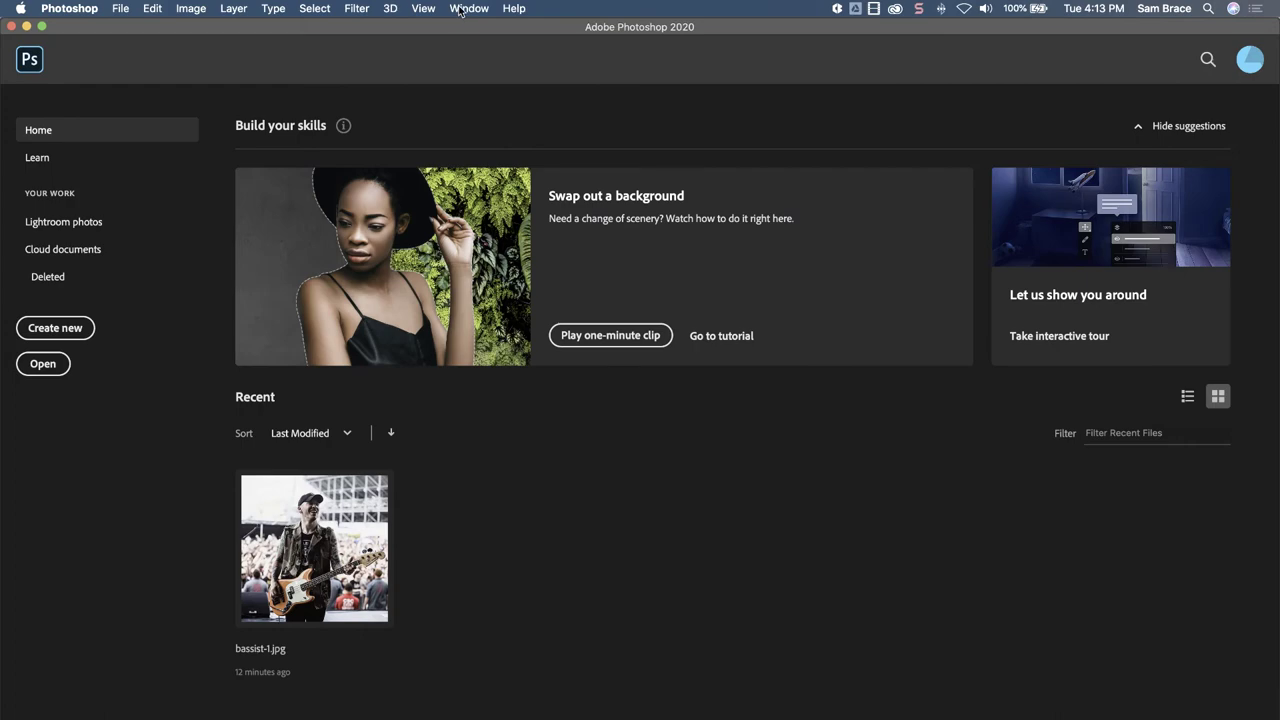
Insert the bassist-1 photo from the Cloudinary library into Photoshop.
left_click(466, 9)
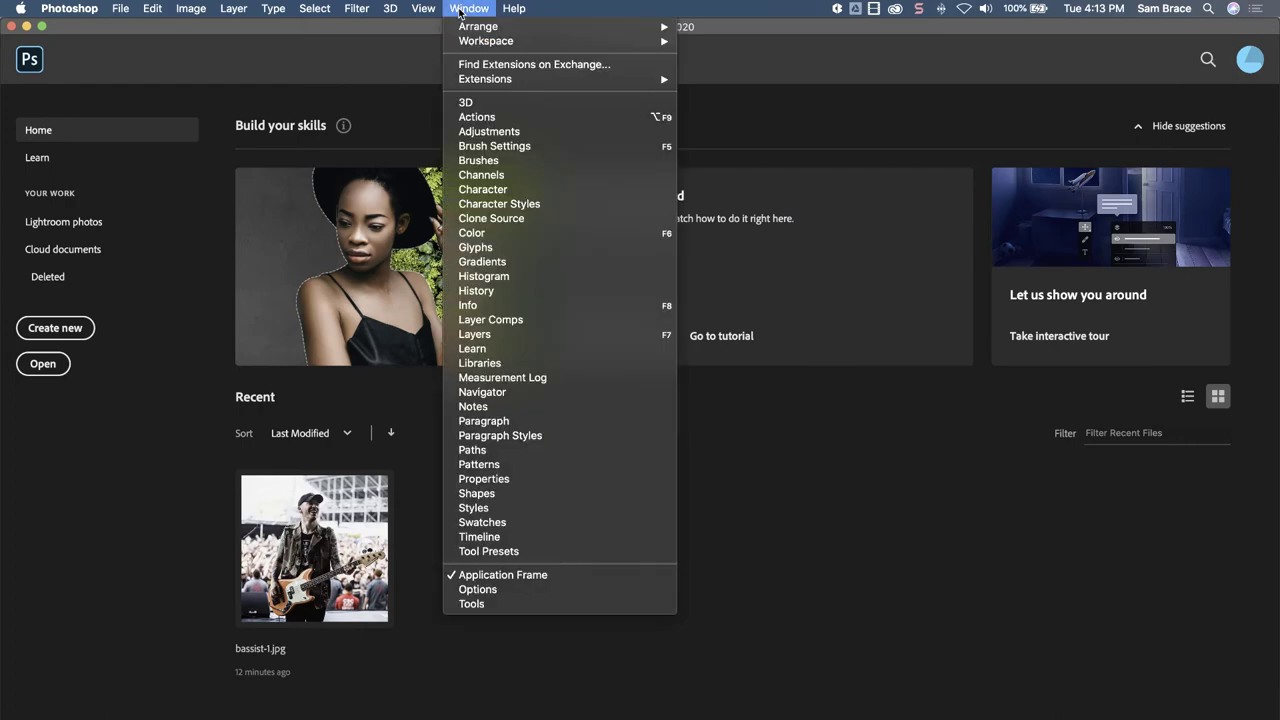
mouse_move(495, 80)
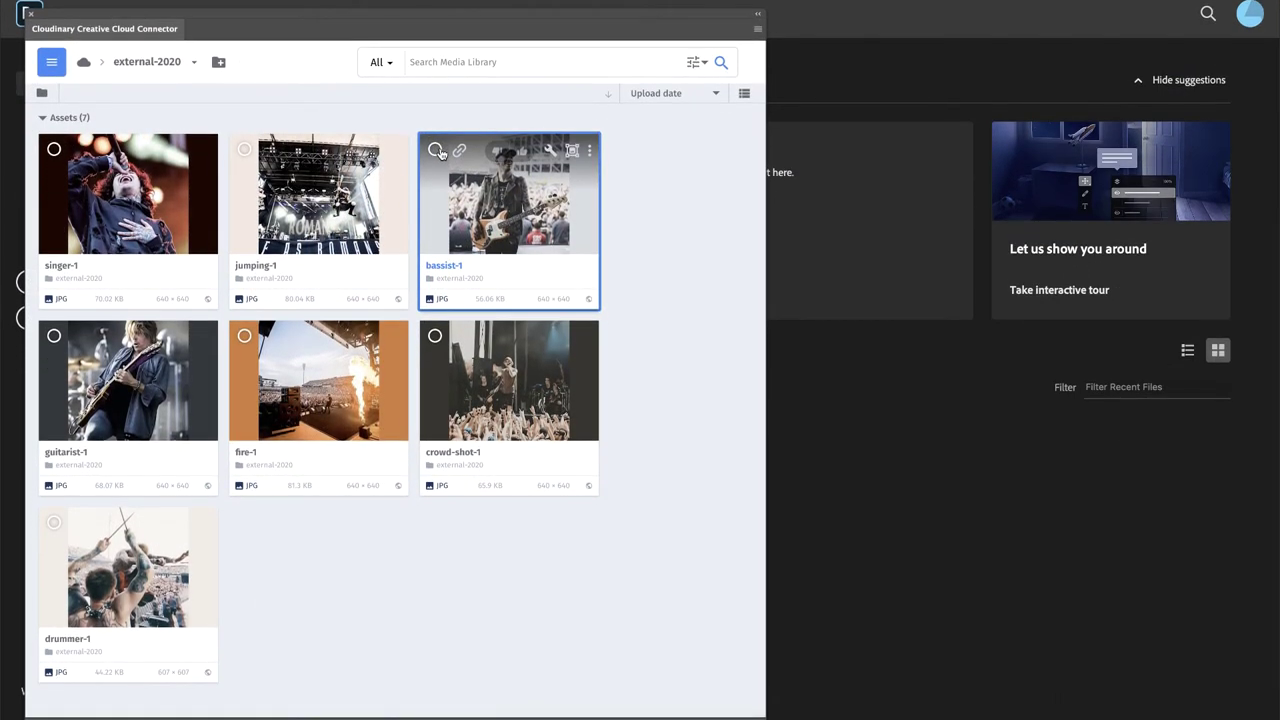
left_click(436, 195)
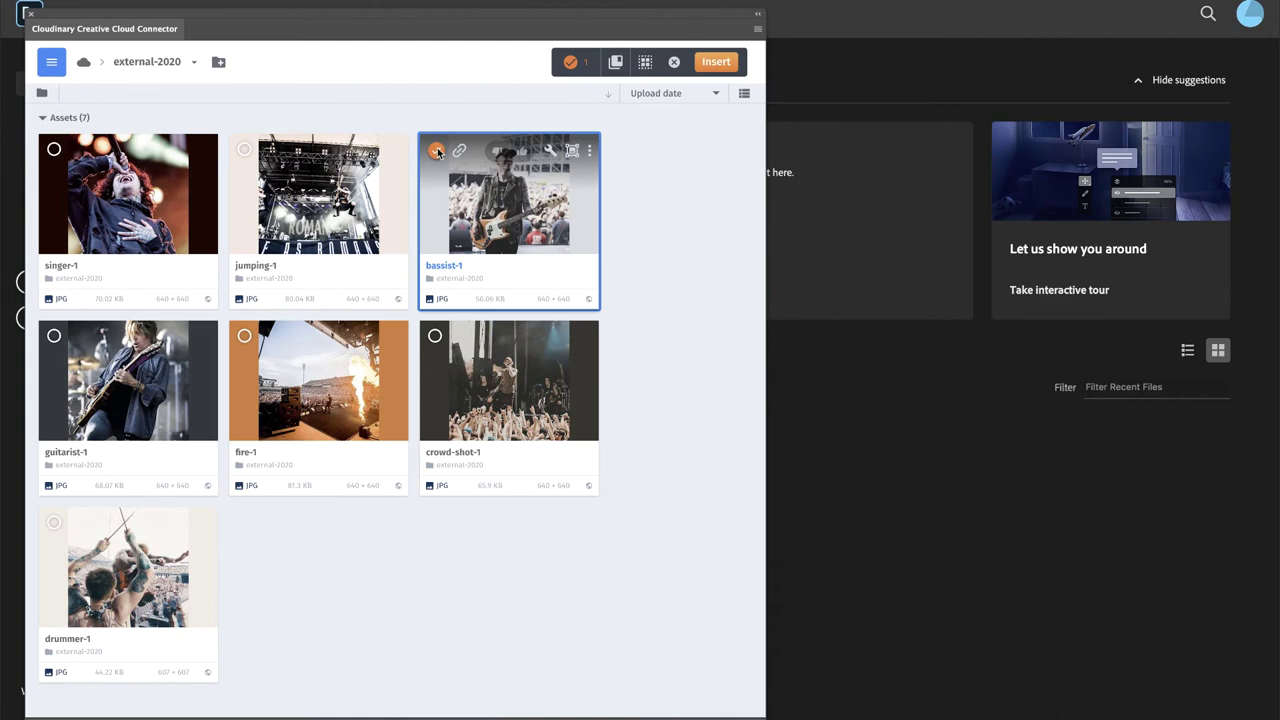
left_click(718, 63)
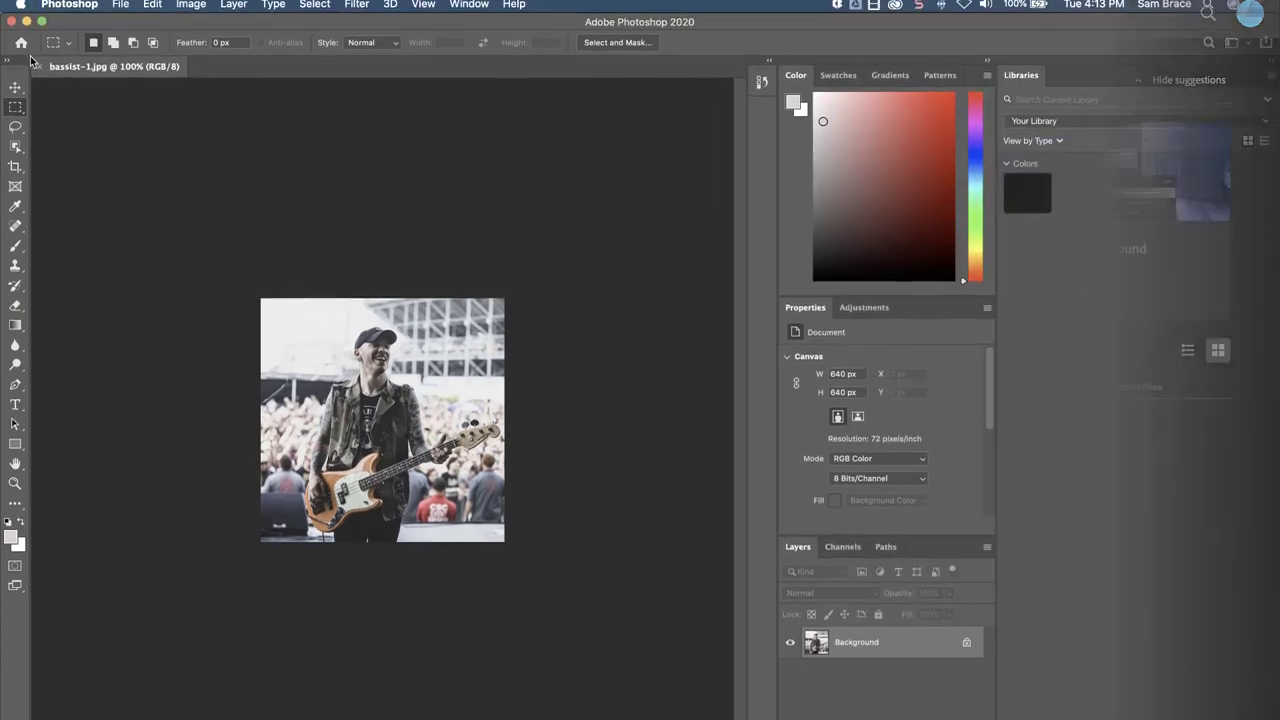
Apply Image > Auto Tone and Auto Color to the bassist photo.
left_click(200, 4)
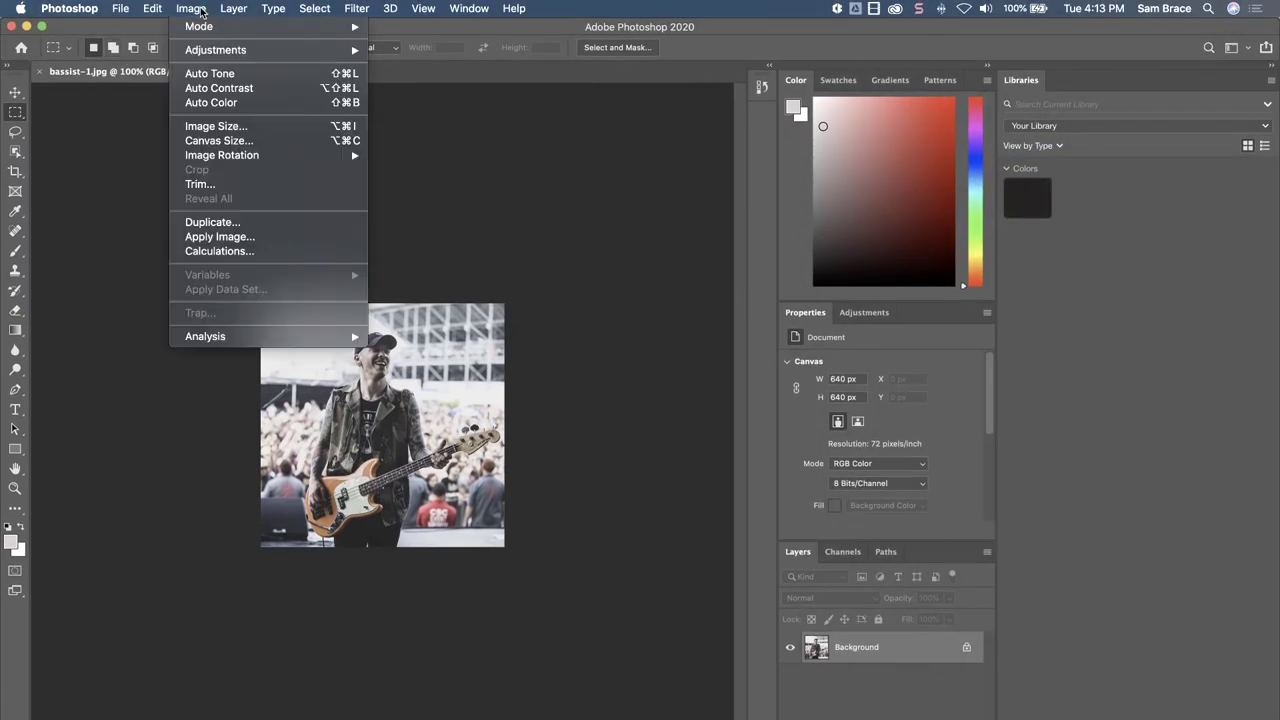
left_click(231, 74)
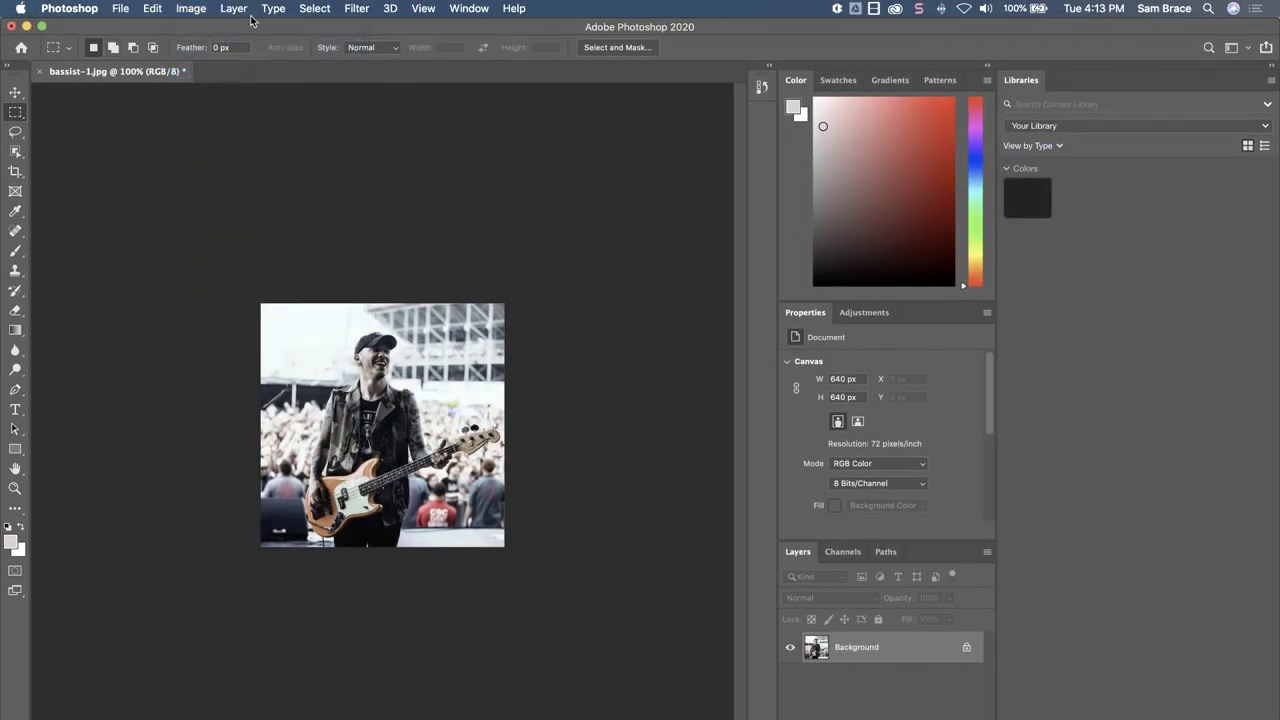
left_click(193, 10)
left_click(219, 102)
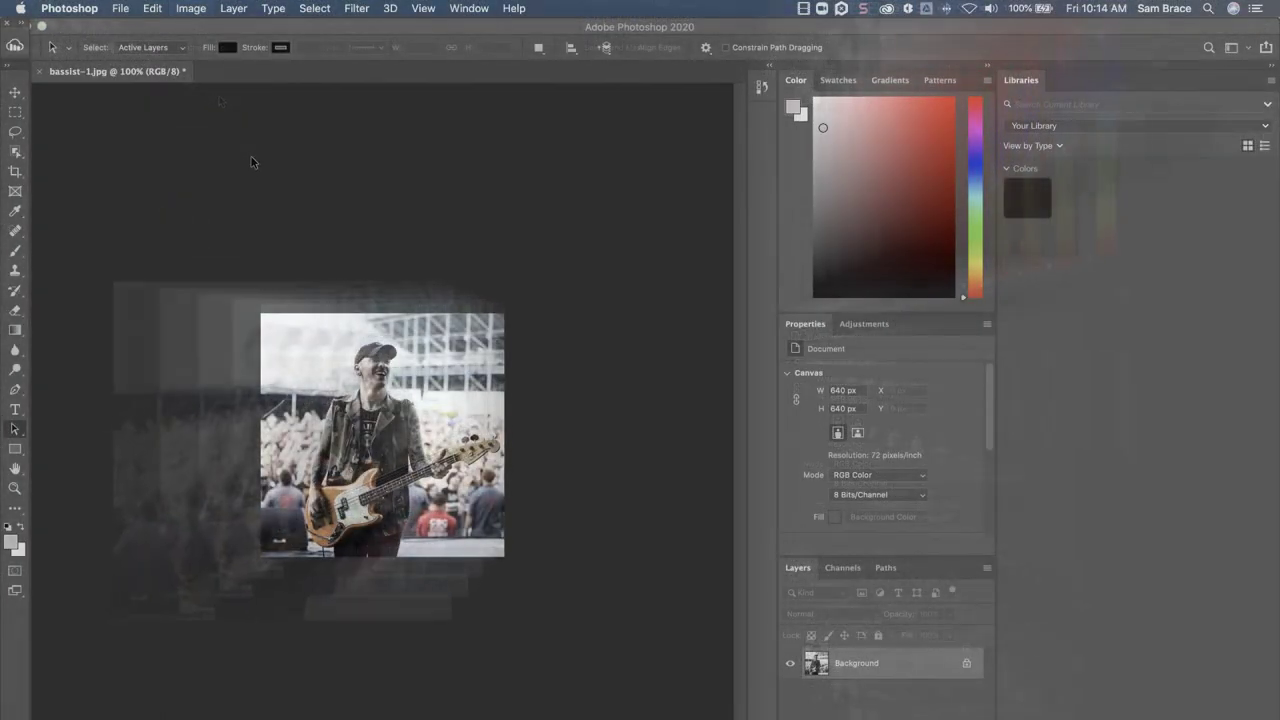
Save the photo on the computer as a new JPEG, appending '-compressed' to bassist-1, accepting JPEG Options.
left_click(122, 9)
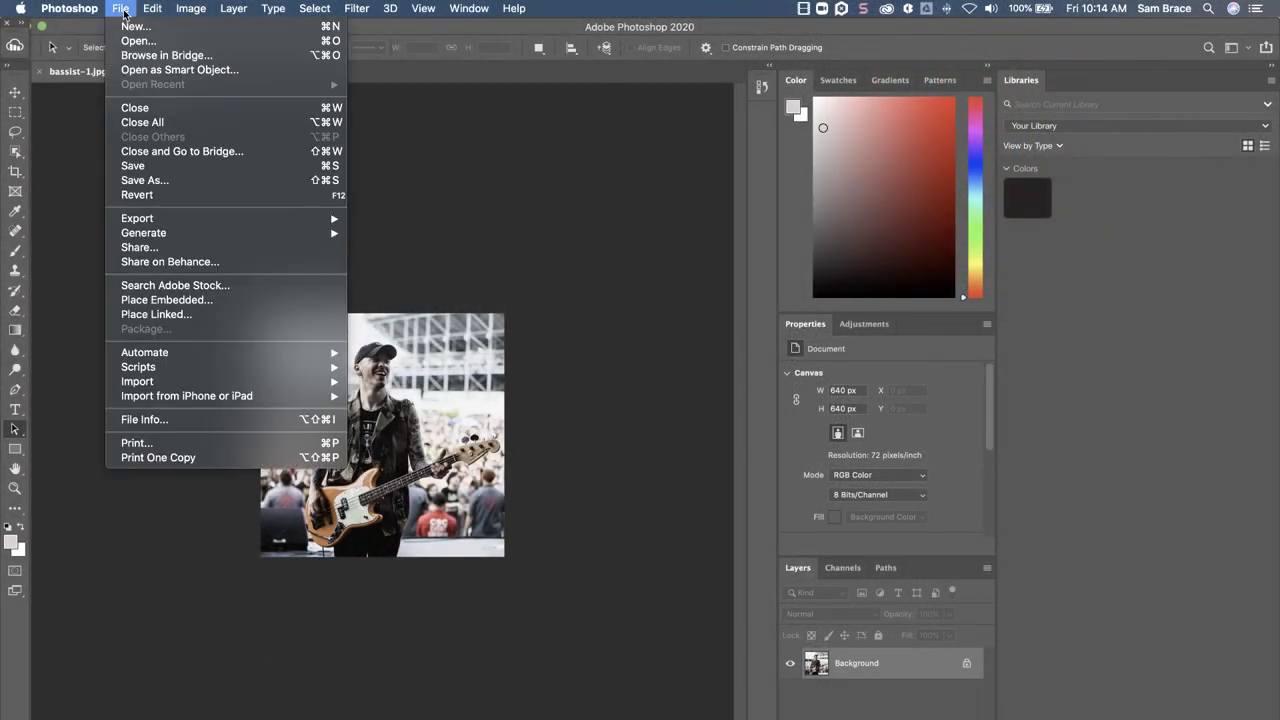
left_click(157, 181)
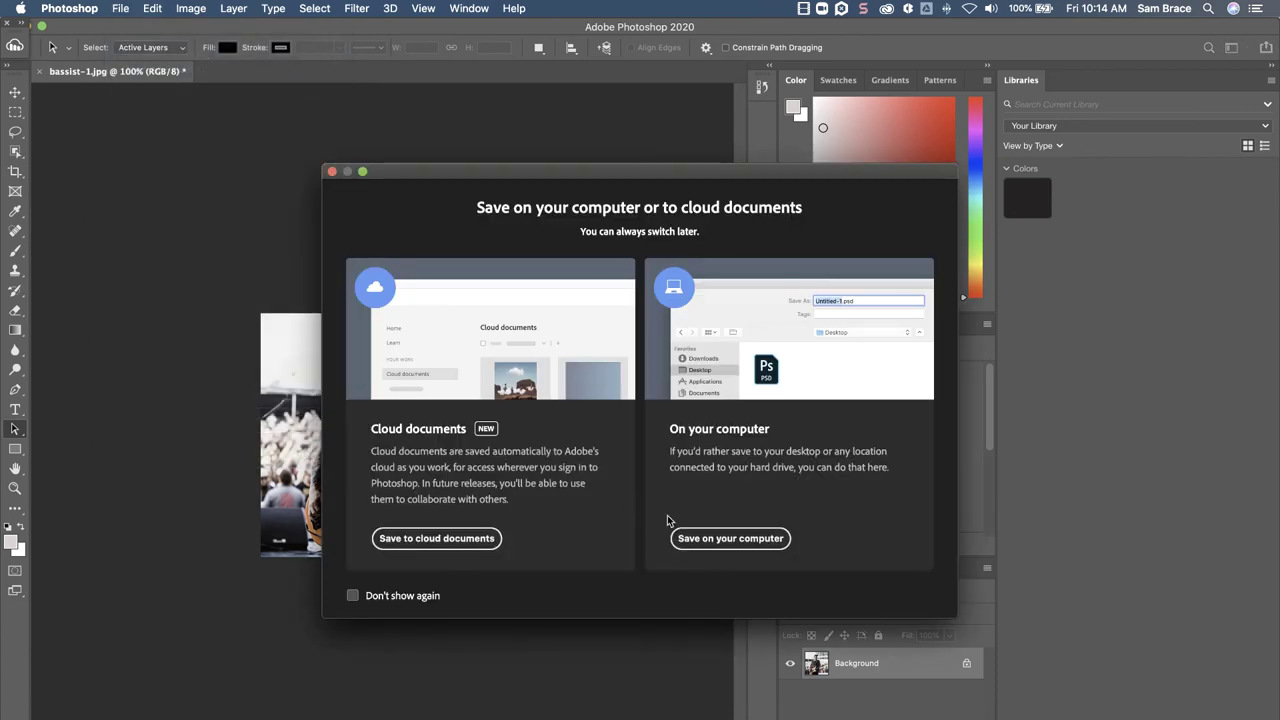
left_click(727, 545)
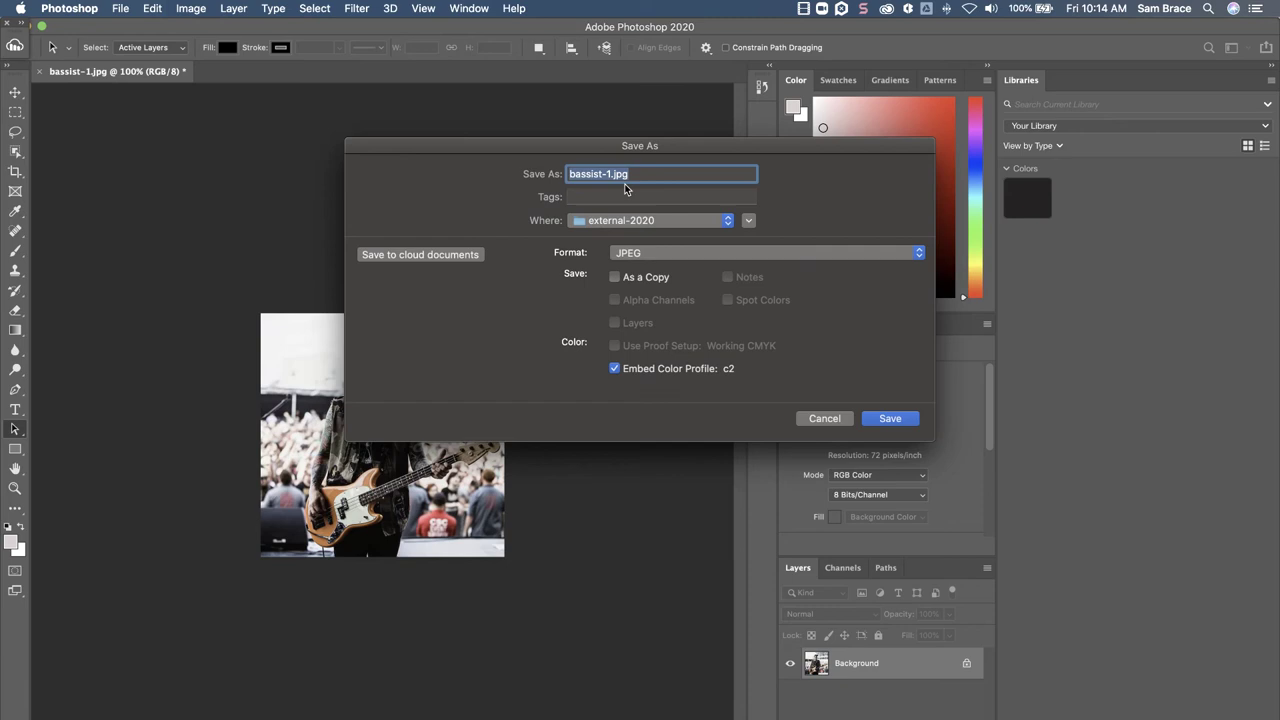
left_click(610, 174)
type("-compressed")
key("Return")
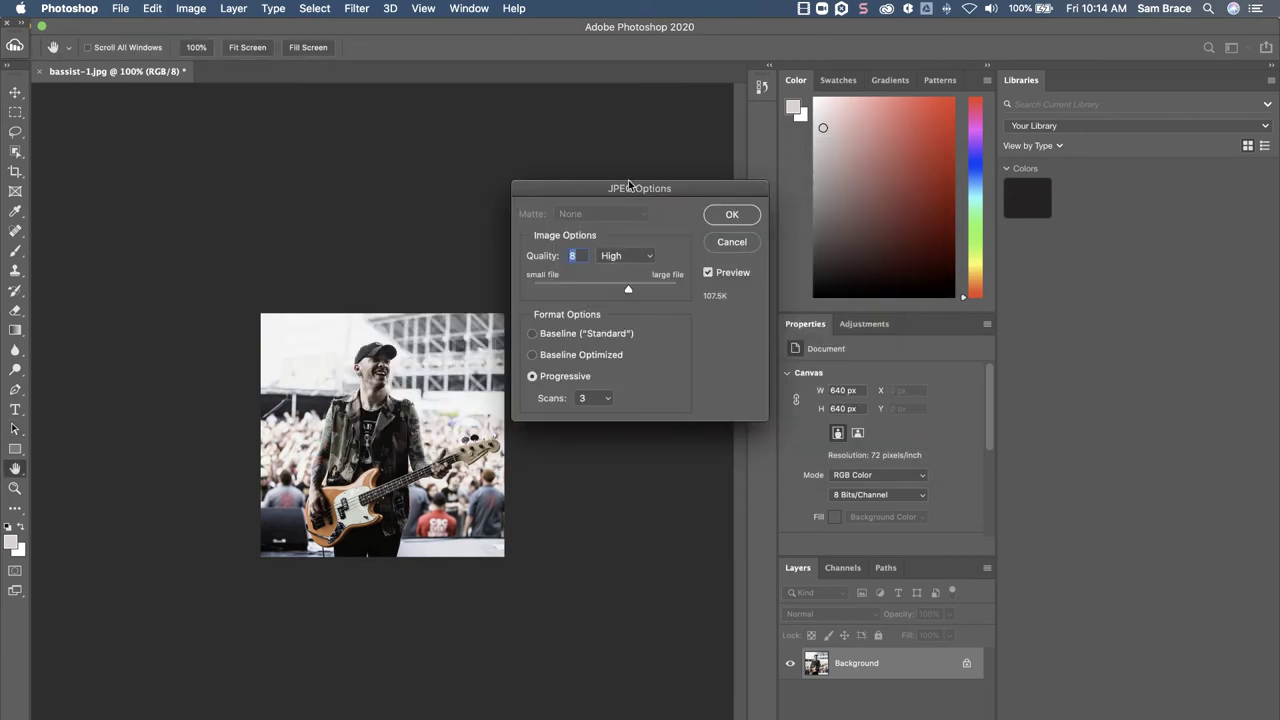
left_click(731, 215)
key("a")
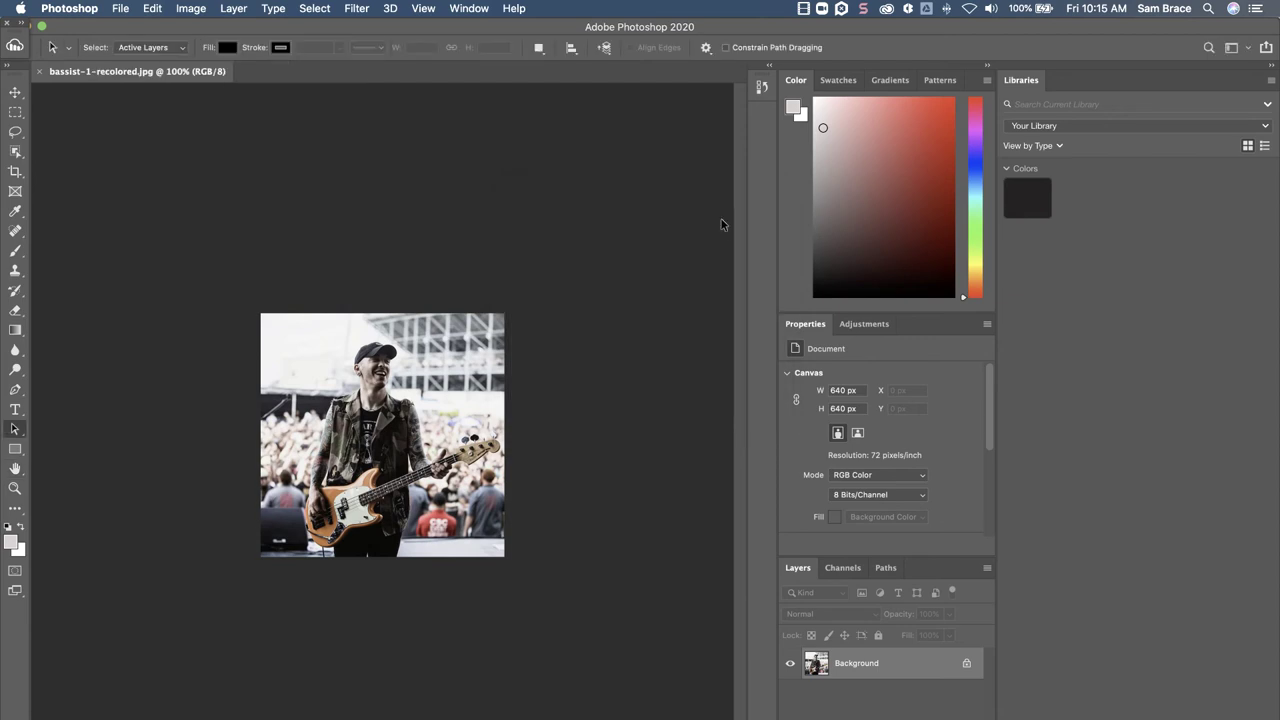
Upload the recolored photo to the external-2020 folder and refresh to show the new asset.
left_click(18, 47)
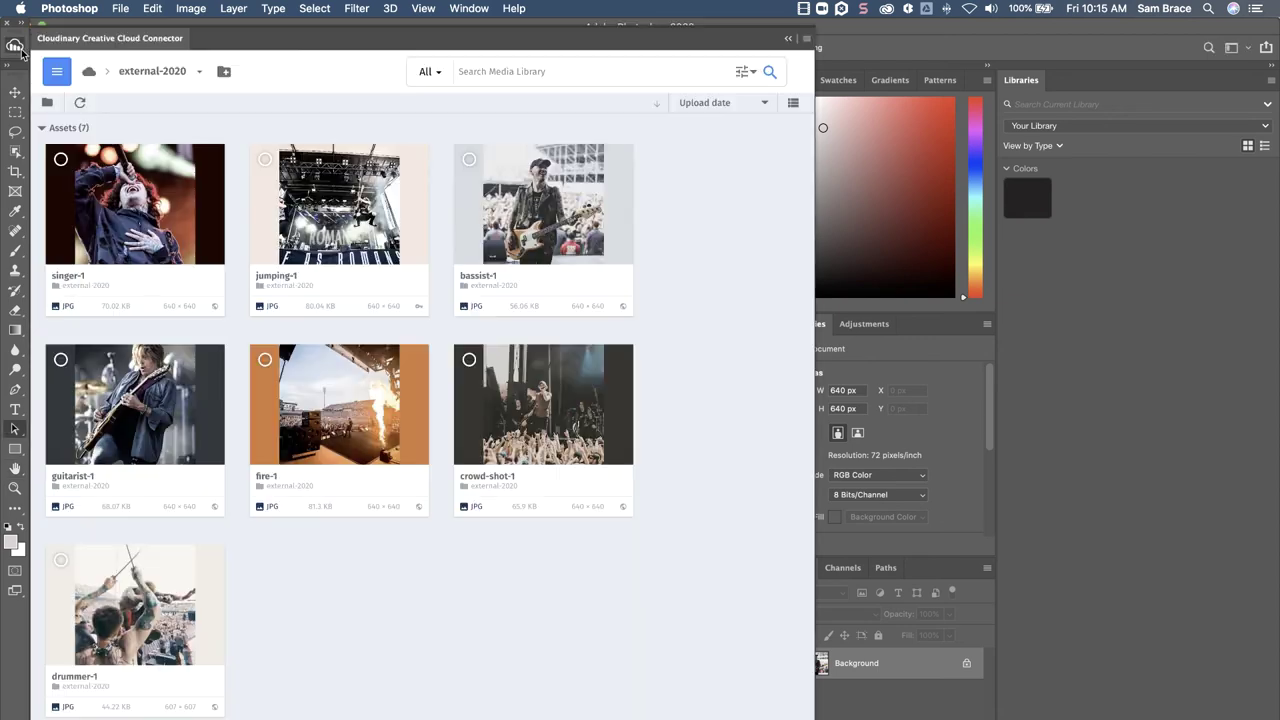
left_click(804, 41)
left_click(824, 60)
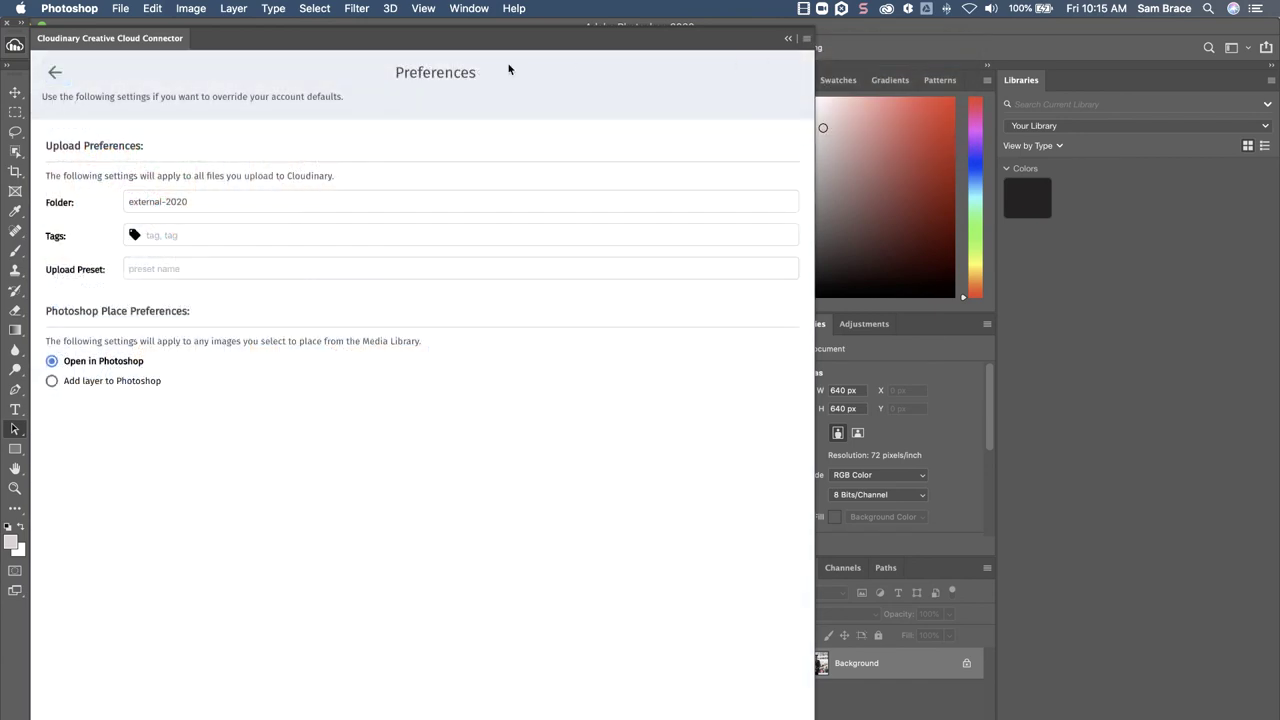
left_click(55, 72)
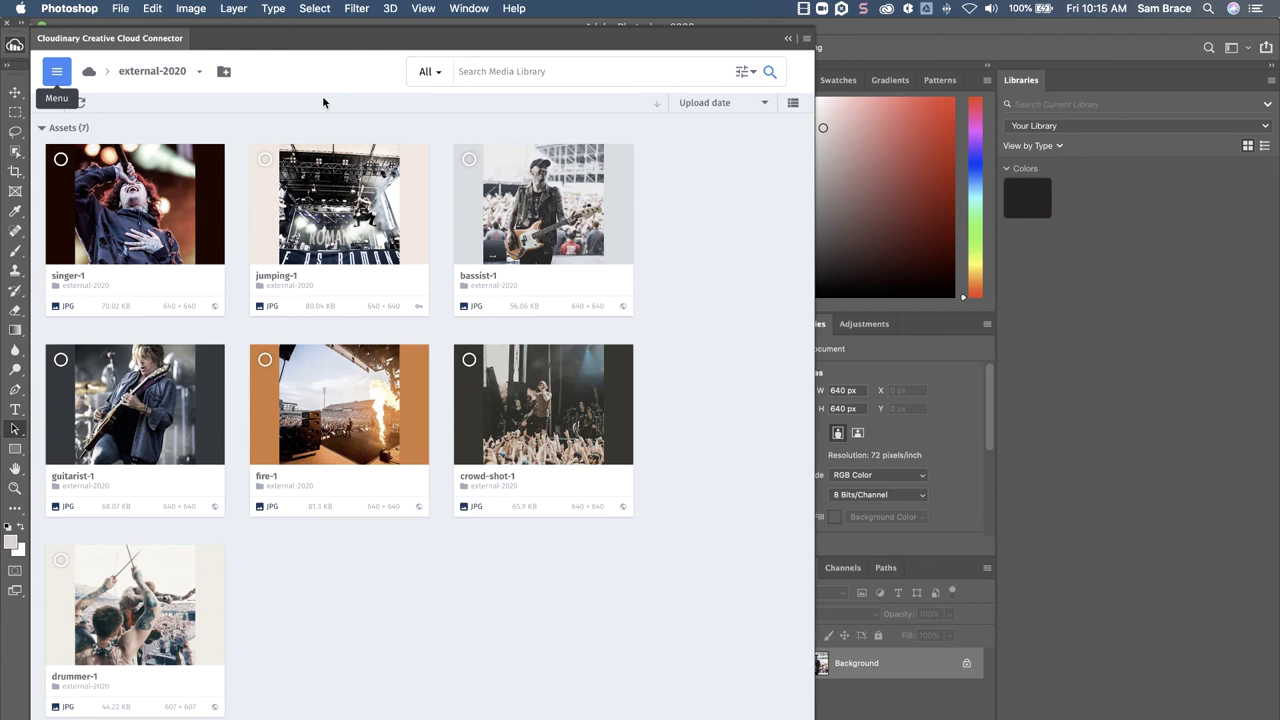
left_click(806, 39)
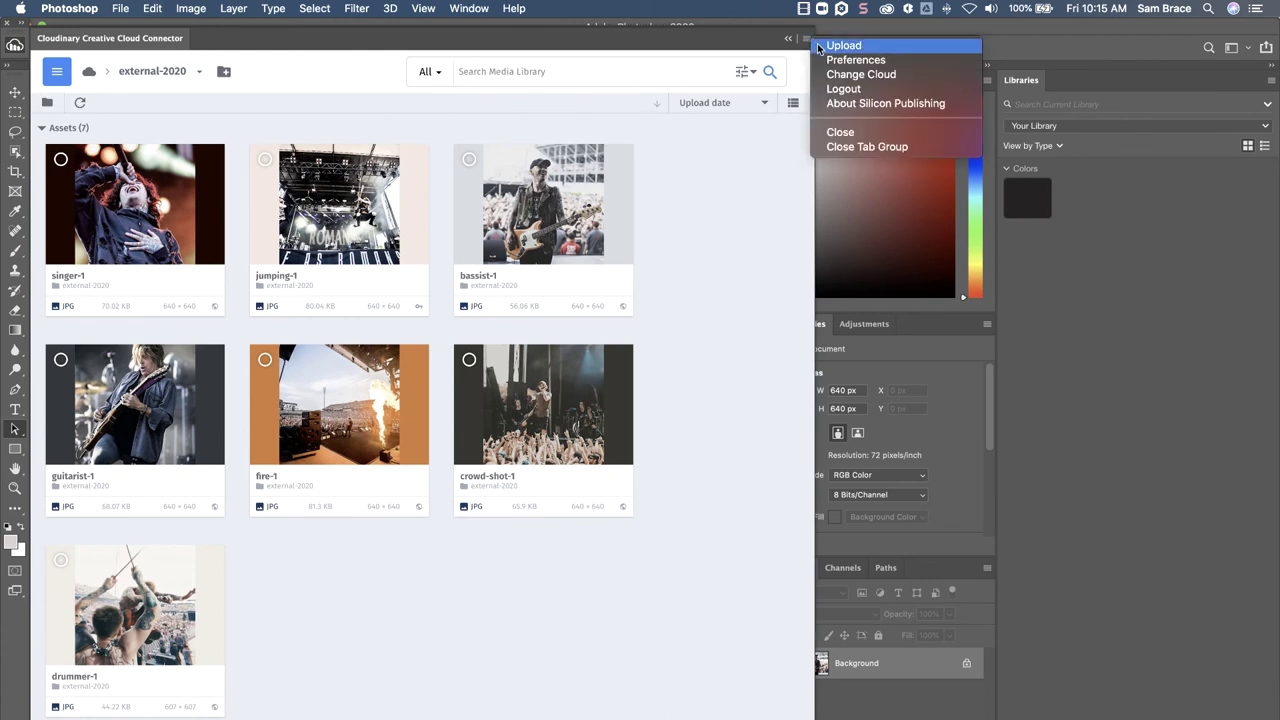
left_click(820, 45)
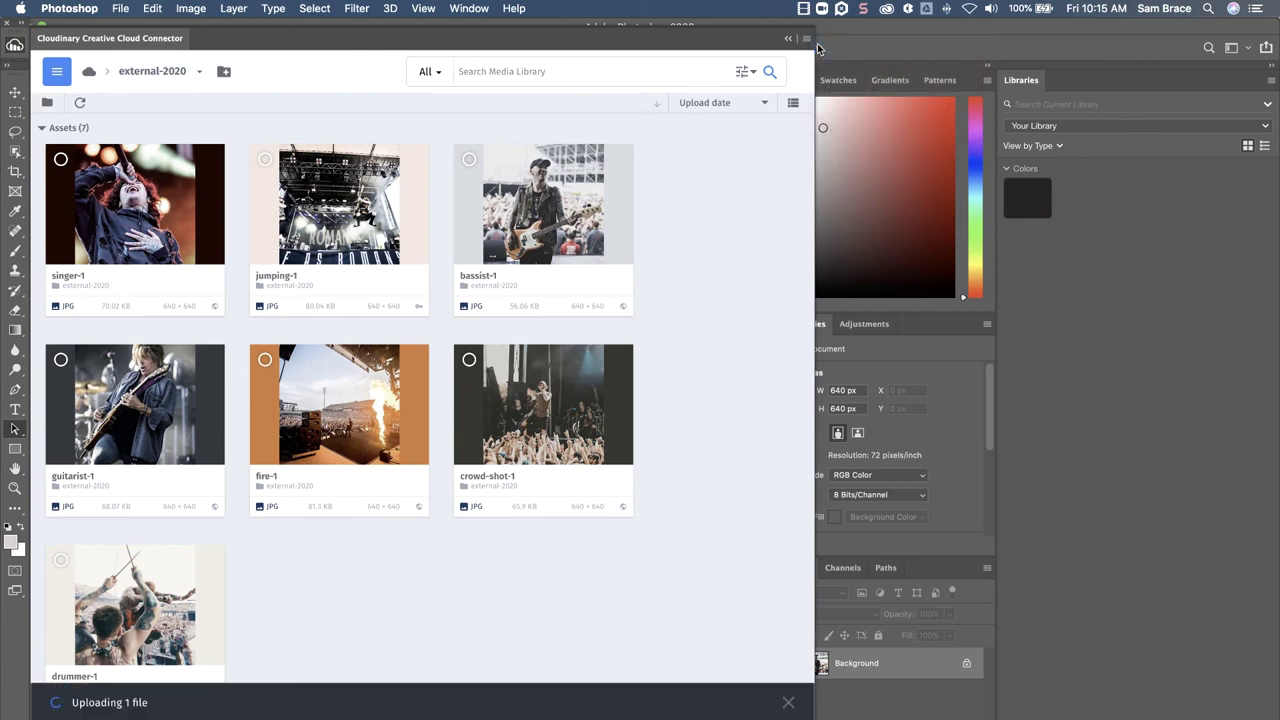
left_click(79, 104)
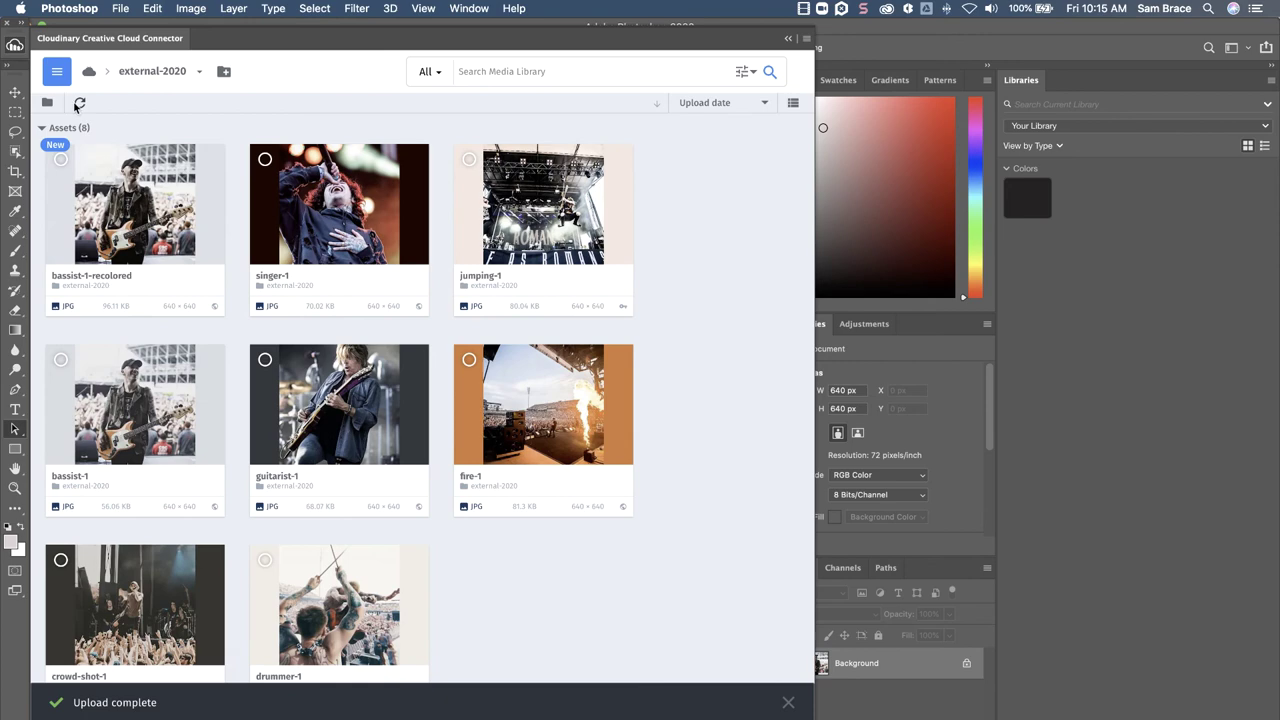